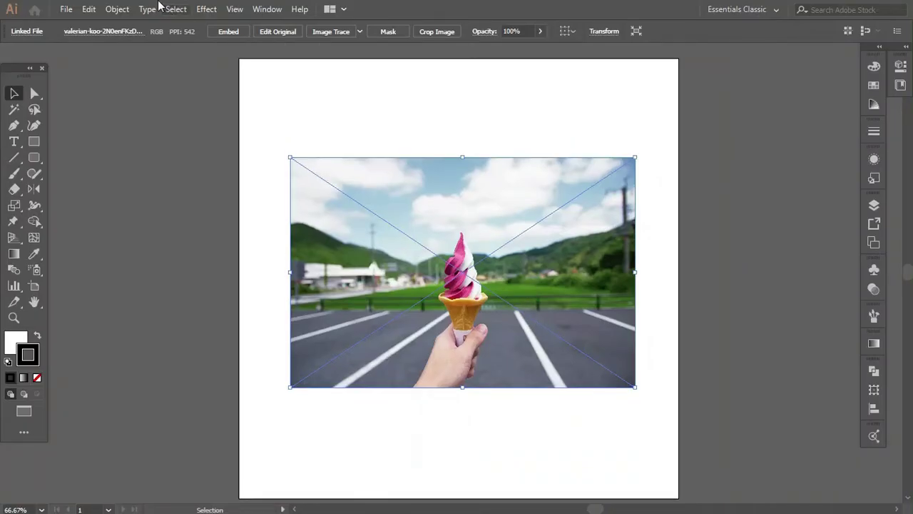
- Lock the selected ice cream photo with Object > Lock > Selection
{"action": "left_click", "coordinate": [117, 10]}
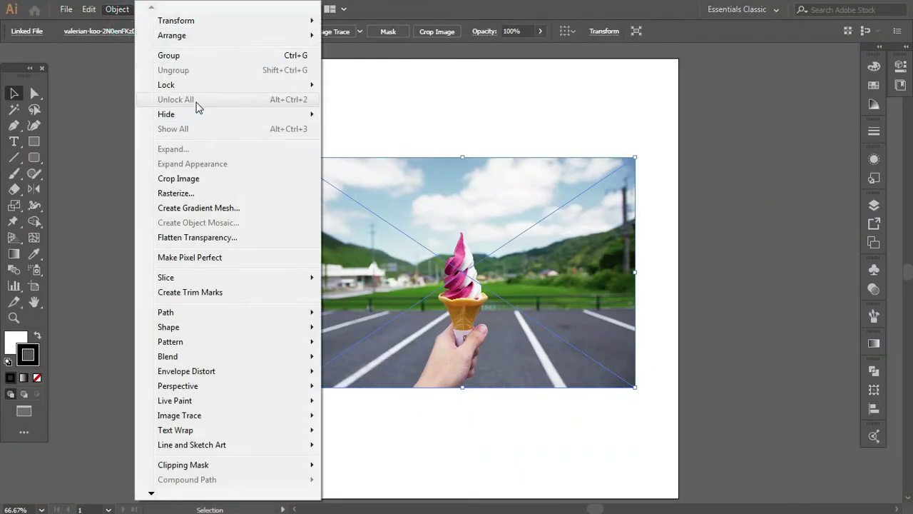
{"action": "left_click", "coordinate": [360, 86]}
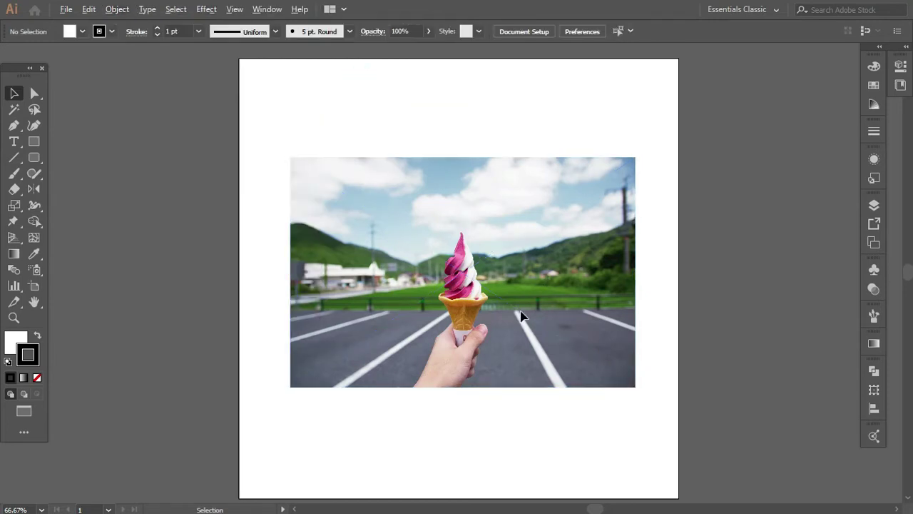
- Zoom to about 200% around the ice cream cone so it fills the view
{"action": "scroll", "coordinate": [500, 316], "scroll_direction": "up", "scroll_amount": 3, "text": "alt"}
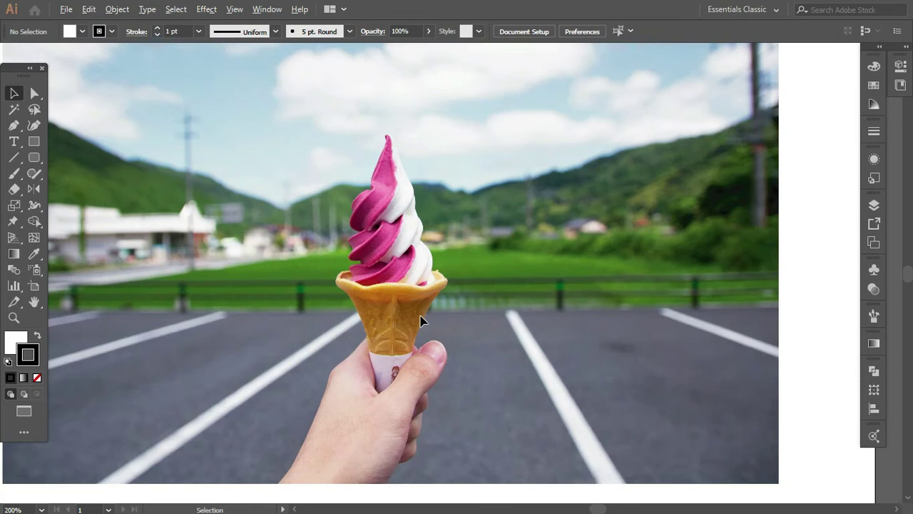
{"action": "scroll", "coordinate": [421, 321], "scroll_direction": "up", "scroll_amount": 1, "text": "alt"}
{"action": "scroll", "coordinate": [416, 317], "scroll_direction": "left", "scroll_amount": 1}
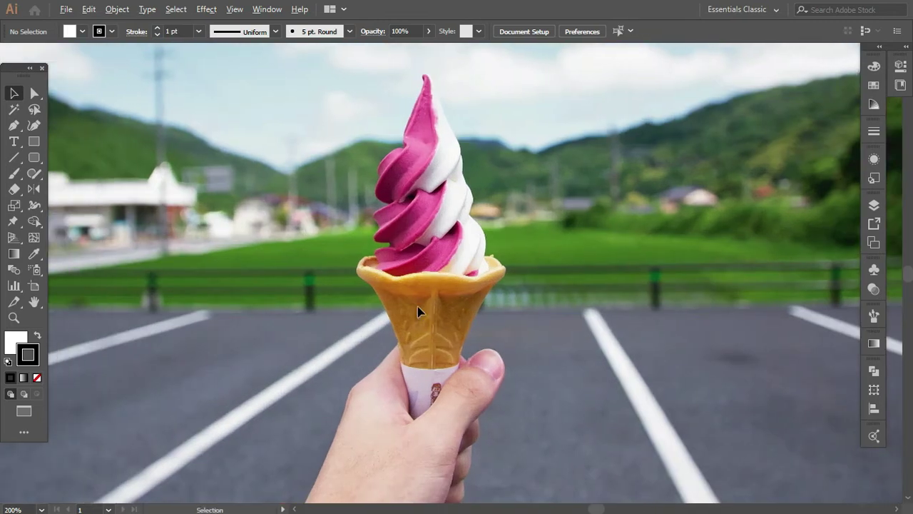
{"action": "scroll", "coordinate": [417, 306], "scroll_direction": "up", "scroll_amount": 1, "text": "alt"}
{"action": "scroll", "coordinate": [418, 306], "scroll_direction": "down", "scroll_amount": 1, "text": "alt"}
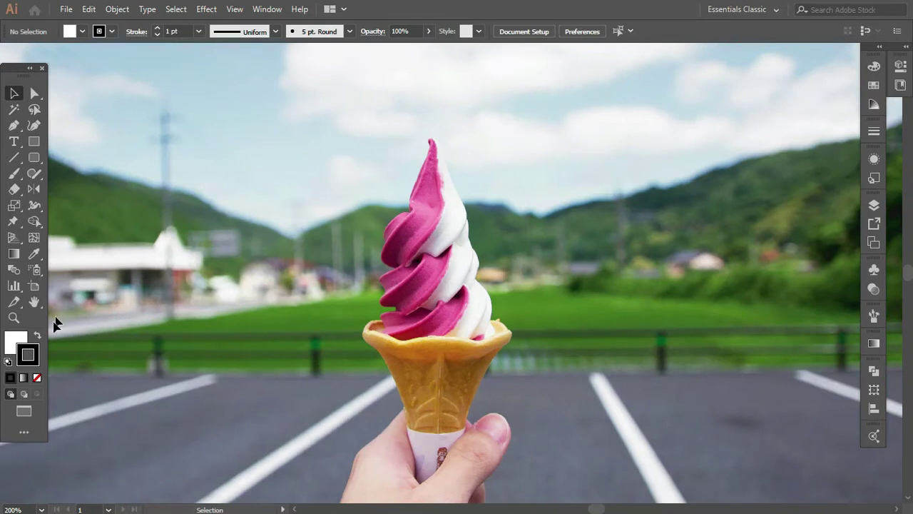
- Set the fill to None and the stroke weight to 0.25 pt
{"action": "left_click", "coordinate": [13, 344]}
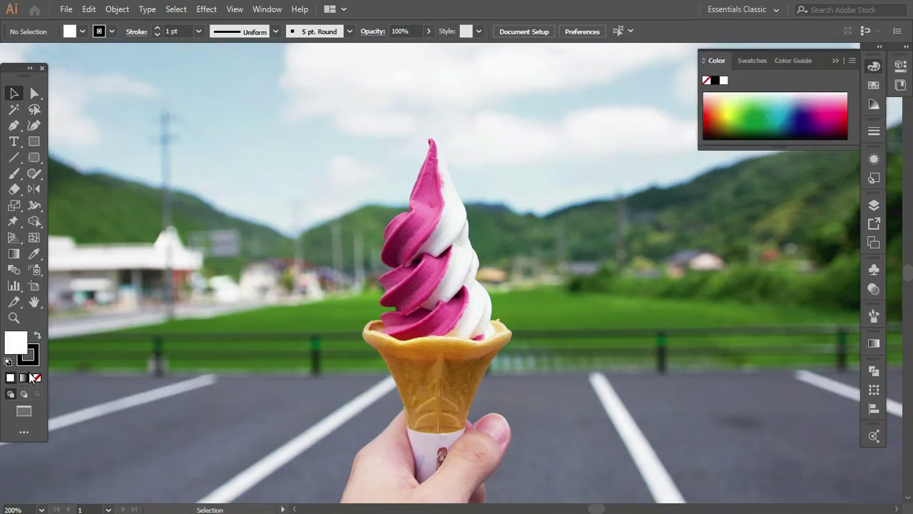
{"action": "left_click", "coordinate": [35, 377]}
{"action": "left_click", "coordinate": [30, 361]}
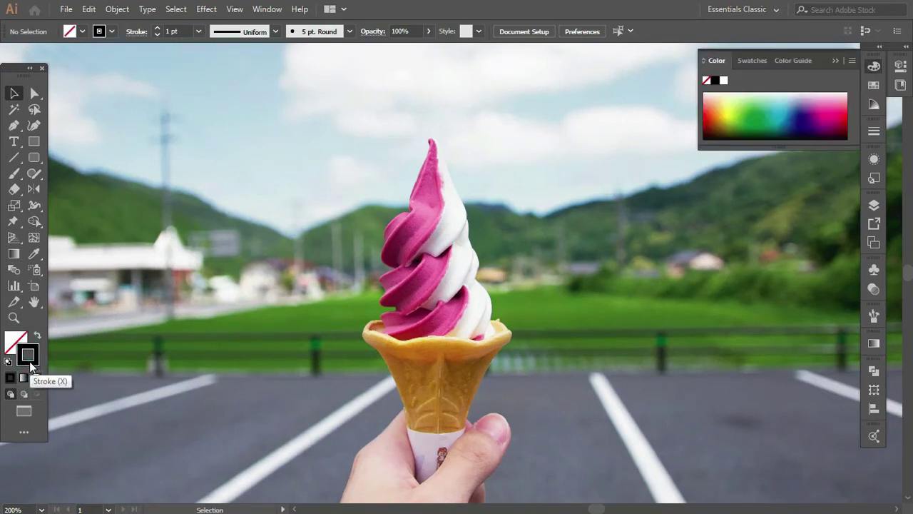
{"action": "left_click", "coordinate": [199, 31]}
{"action": "left_click", "coordinate": [219, 46]}
- With the Pen tool at 800% zoom, place the first anchor on the cone's lower right edge
{"action": "left_click_drag", "start_coordinate": [14, 125], "coordinate": [63, 130]}
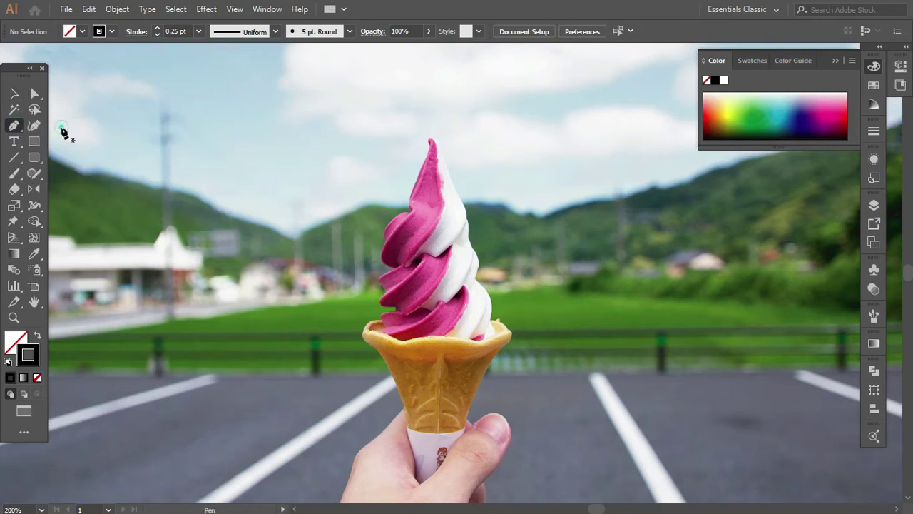
{"action": "scroll", "coordinate": [451, 300], "scroll_direction": "down", "scroll_amount": 1}
{"action": "scroll", "coordinate": [451, 299], "scroll_direction": "down", "scroll_amount": 1}
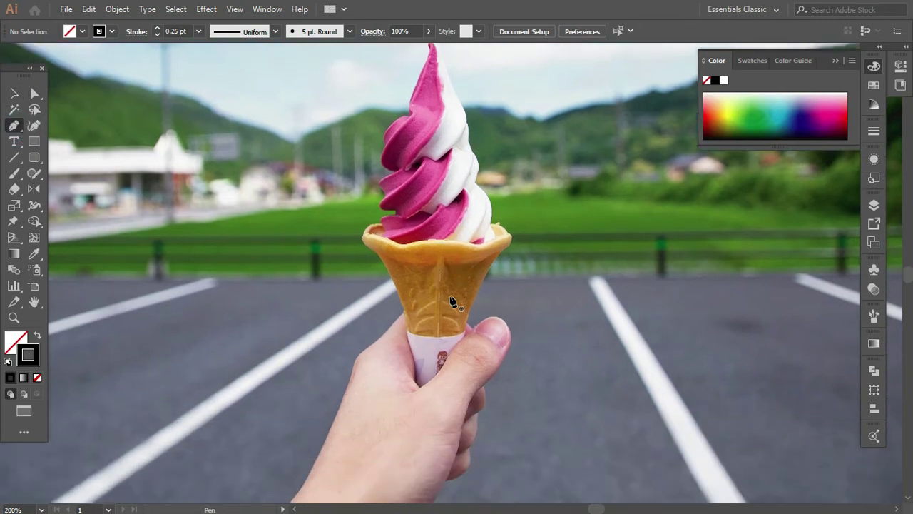
{"action": "scroll", "coordinate": [460, 328], "scroll_direction": "up", "scroll_amount": 1}
{"action": "scroll", "coordinate": [477, 329], "scroll_direction": "up", "scroll_amount": 1}
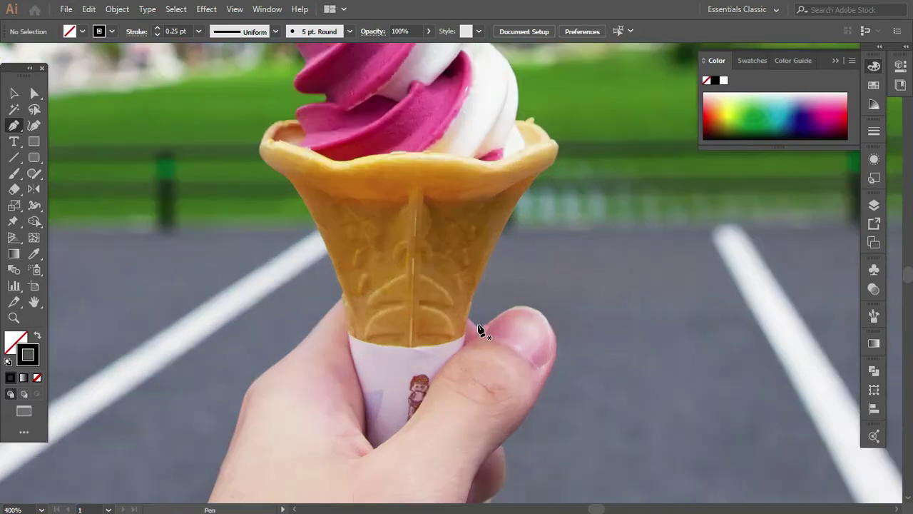
{"action": "scroll", "coordinate": [477, 330], "scroll_direction": "up", "scroll_amount": 1}
{"action": "scroll", "coordinate": [479, 330], "scroll_direction": "up", "scroll_amount": 1}
{"action": "scroll", "coordinate": [488, 371], "scroll_direction": "up", "scroll_amount": 1}
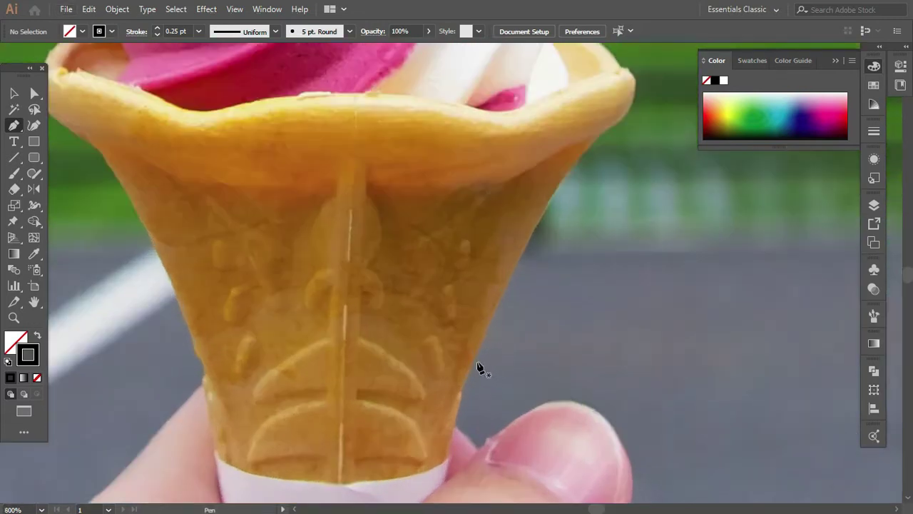
{"action": "scroll", "coordinate": [478, 367], "scroll_direction": "up", "scroll_amount": 1}
{"action": "scroll", "coordinate": [457, 363], "scroll_direction": "up", "scroll_amount": 1}
{"action": "scroll", "coordinate": [499, 357], "scroll_direction": "up", "scroll_amount": 1}
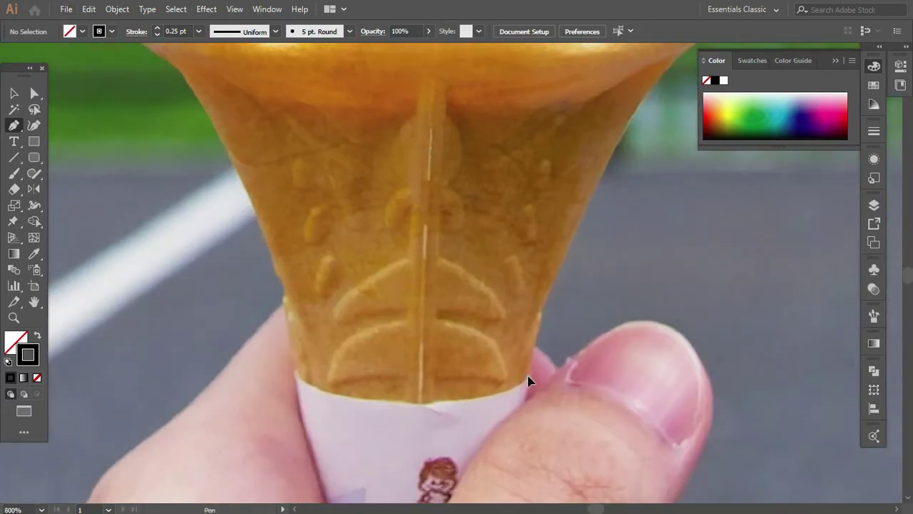
{"action": "left_click", "coordinate": [529, 381]}
- Pen-trace the first triangles above the wrapper, closing back onto the inner corner anchor
{"action": "mouse_move", "coordinate": [546, 298]}
{"action": "left_mouse_down"}
{"action": "mouse_move", "coordinate": [462, 318]}
{"action": "mouse_move", "coordinate": [511, 367]}
{"action": "left_mouse_up"}
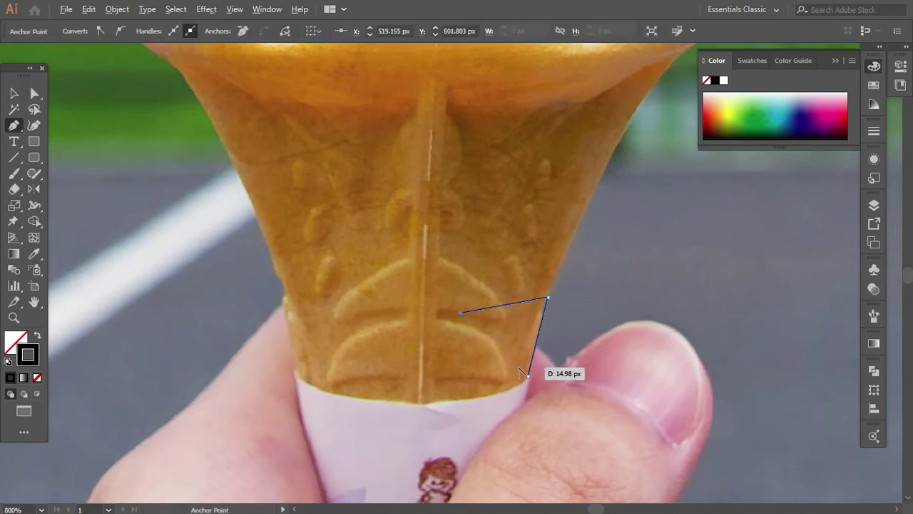
{"action": "key", "text": "ctrl+="}
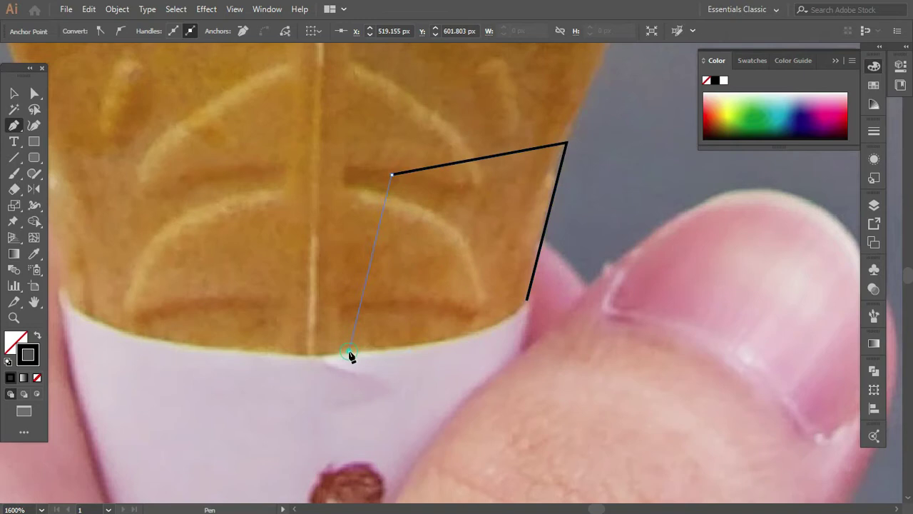
{"action": "left_click_drag", "start_coordinate": [349, 352], "coordinate": [443, 343]}
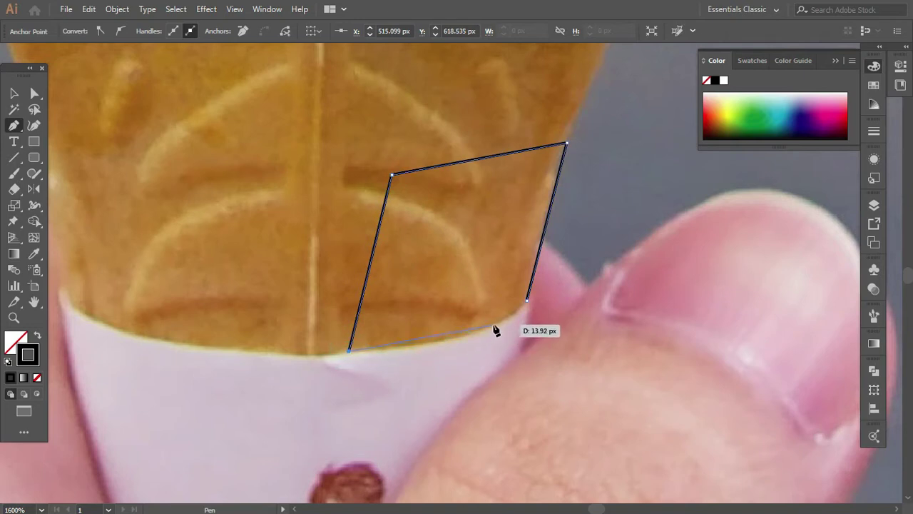
{"action": "left_click_drag", "start_coordinate": [488, 271], "coordinate": [482, 250]}
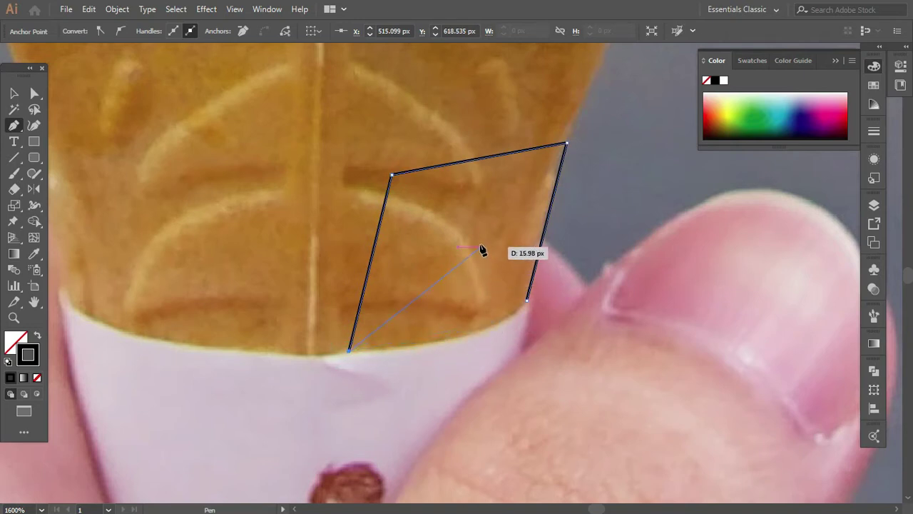
{"action": "left_click", "coordinate": [477, 242]}
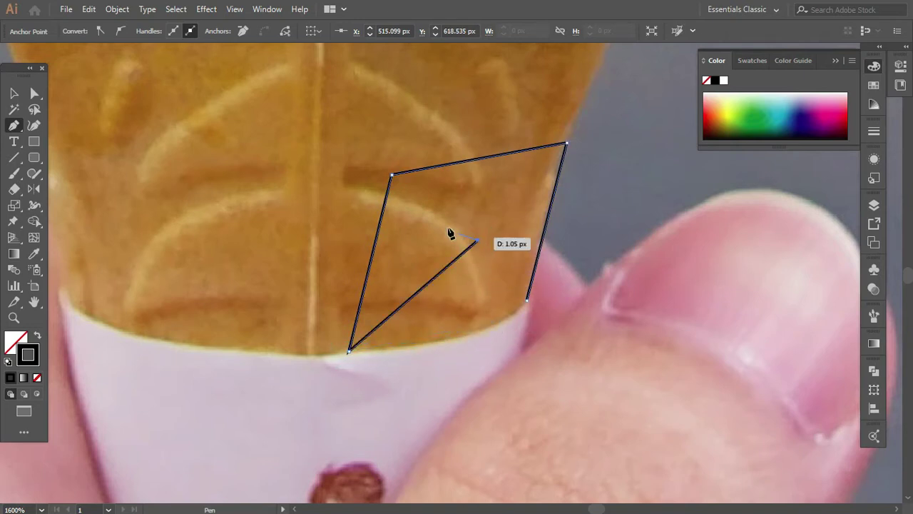
{"action": "left_click", "coordinate": [392, 174]}
{"action": "scroll", "coordinate": [509, 198], "scroll_direction": "up", "scroll_amount": 1}
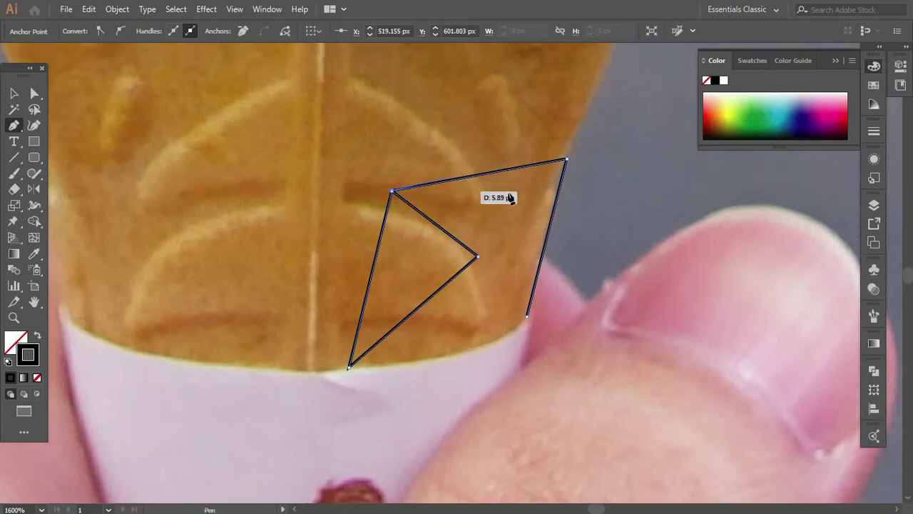
{"action": "scroll", "coordinate": [542, 203], "scroll_direction": "up", "scroll_amount": 2}
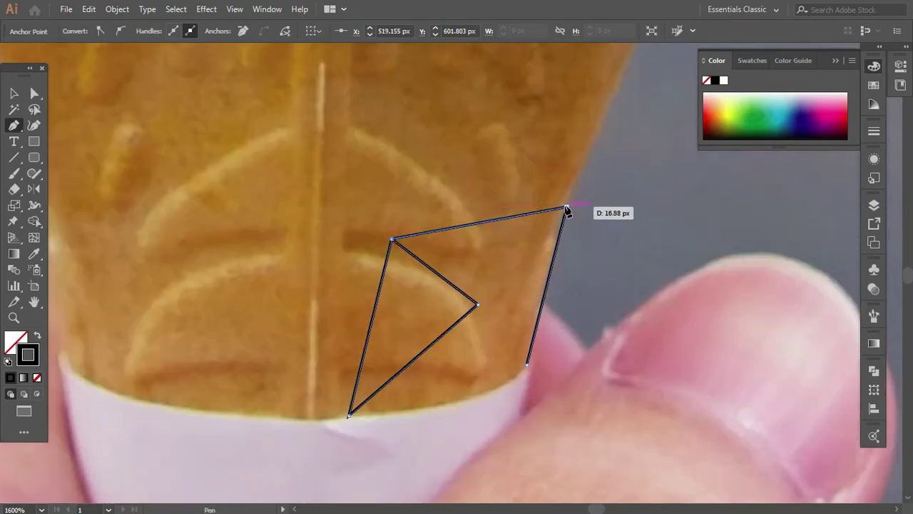
{"action": "scroll", "coordinate": [574, 210], "scroll_direction": "up", "scroll_amount": 2}
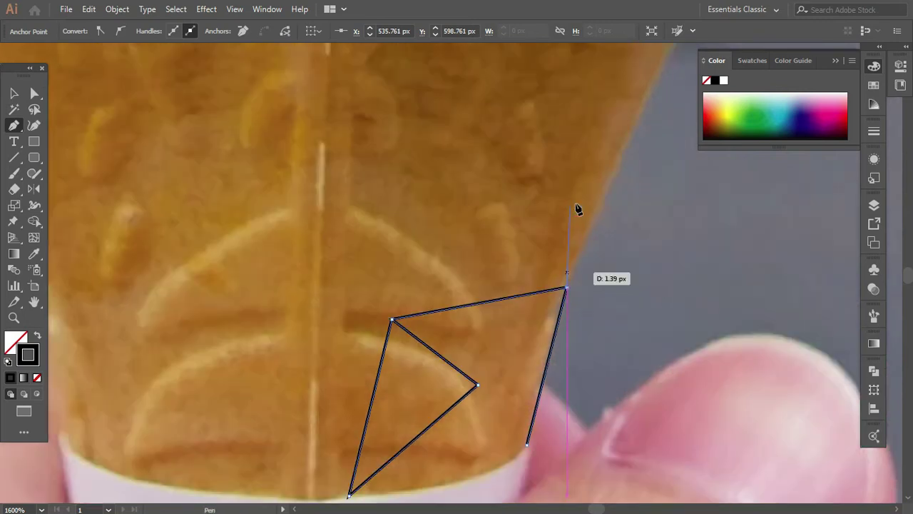
{"action": "scroll", "coordinate": [603, 200], "scroll_direction": "up", "scroll_amount": 1}
{"action": "scroll", "coordinate": [620, 228], "scroll_direction": "up", "scroll_amount": 2}
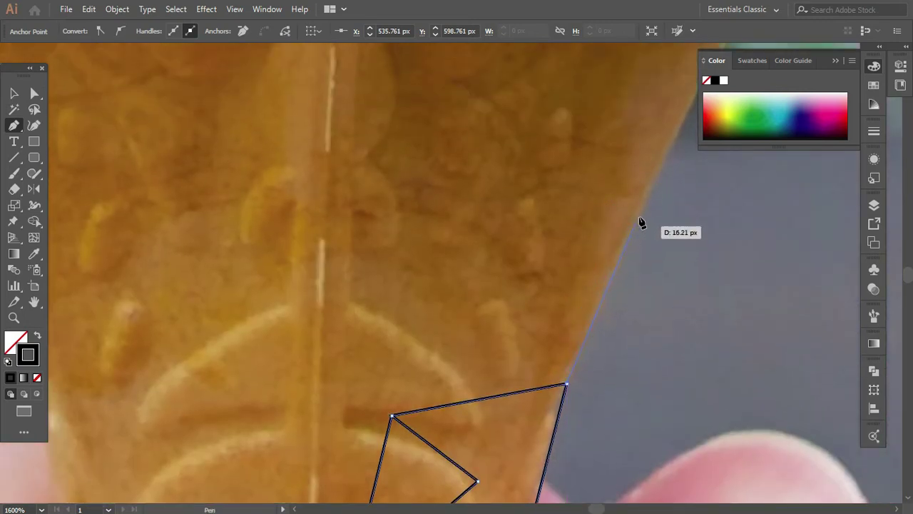
- Add a higher right-edge triangle, closing the path at the lower inner corner
{"action": "left_click", "coordinate": [638, 213]}
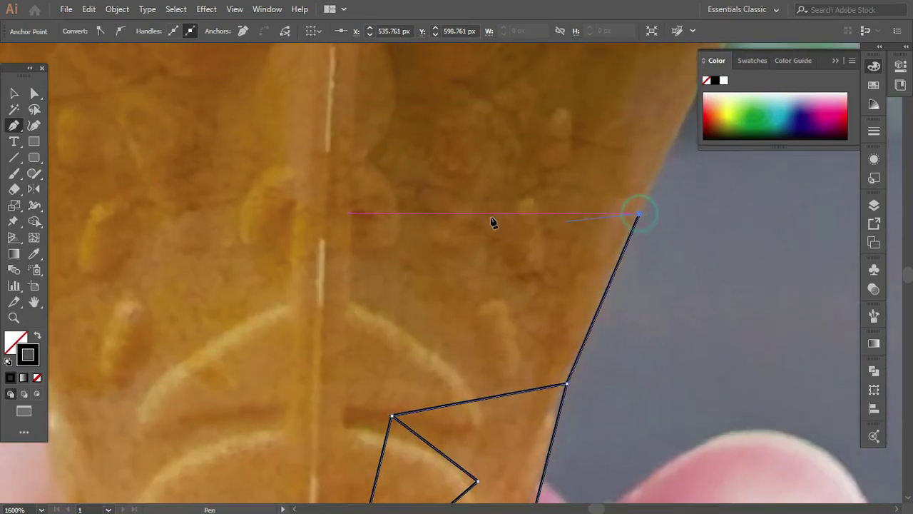
{"action": "left_click", "coordinate": [421, 199]}
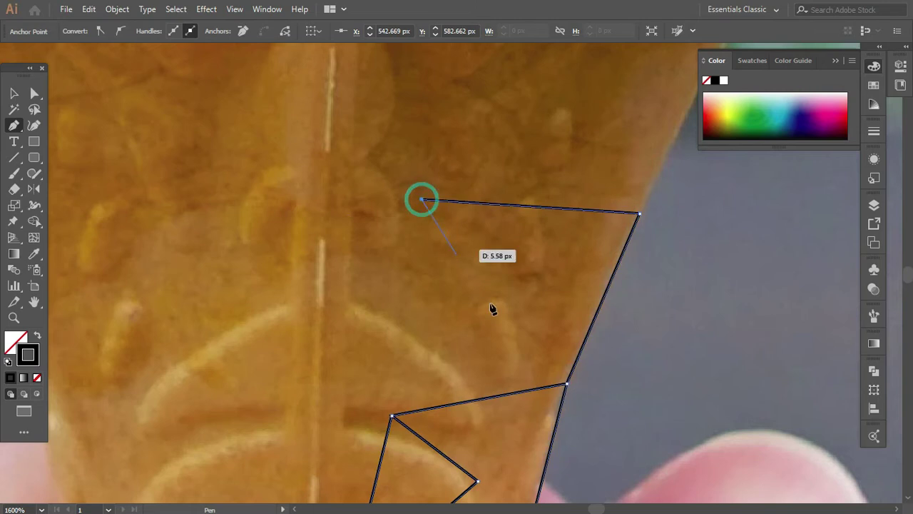
{"action": "left_click", "coordinate": [566, 384]}
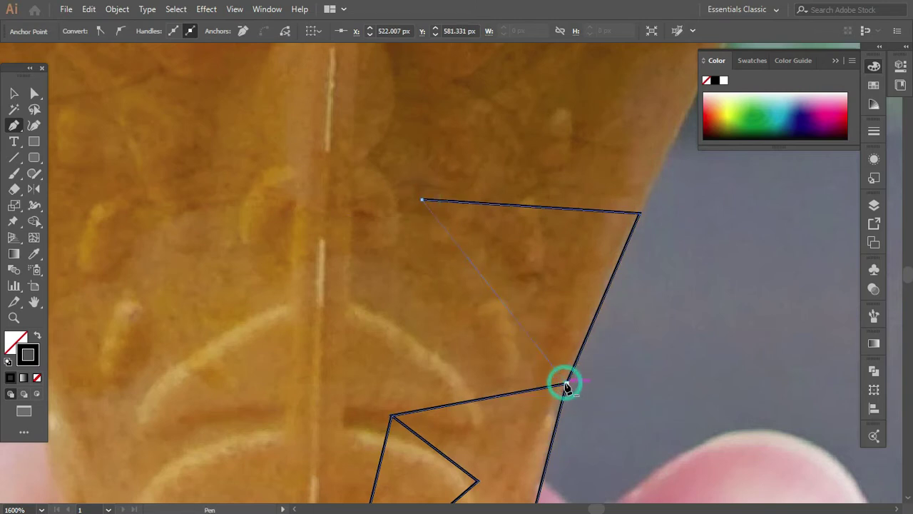
{"action": "left_click", "coordinate": [391, 415]}
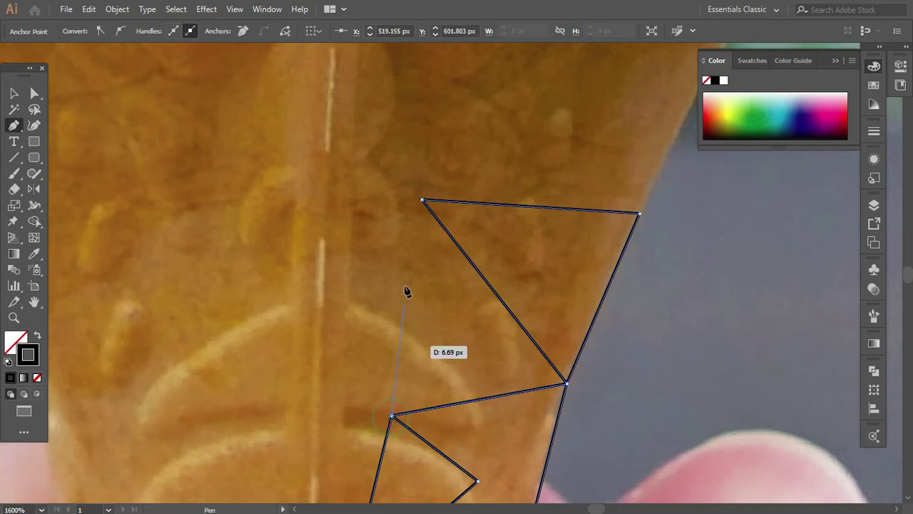
- Resume from the upper inner anchor and add triangles up the right edge to below the rim
{"action": "left_click", "coordinate": [421, 200]}
{"action": "scroll", "coordinate": [485, 204], "scroll_direction": "up", "scroll_amount": 5}
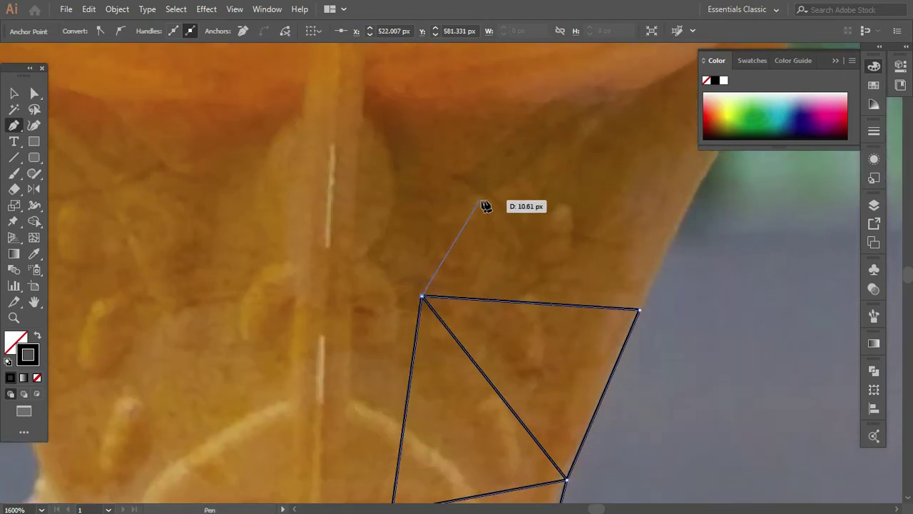
{"action": "scroll", "coordinate": [574, 195], "scroll_direction": "up", "scroll_amount": 1}
{"action": "left_click", "coordinate": [601, 154]}
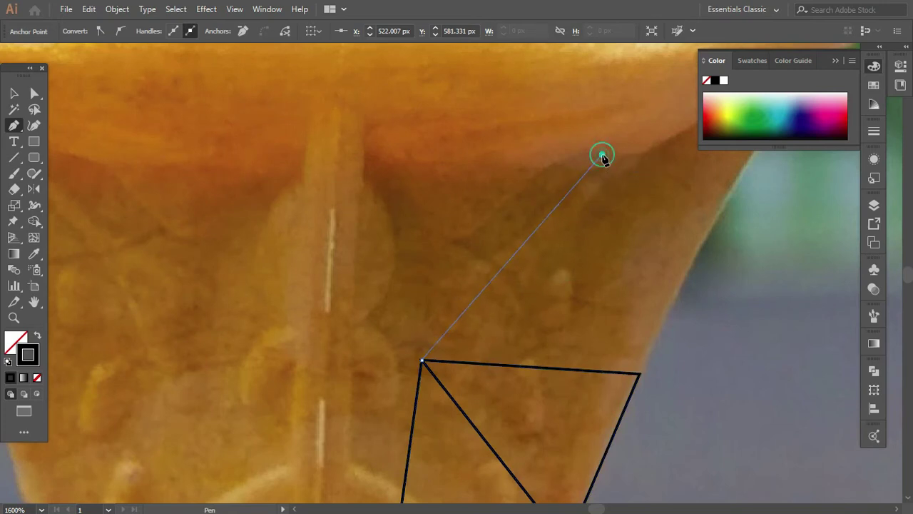
{"action": "left_click", "coordinate": [638, 374]}
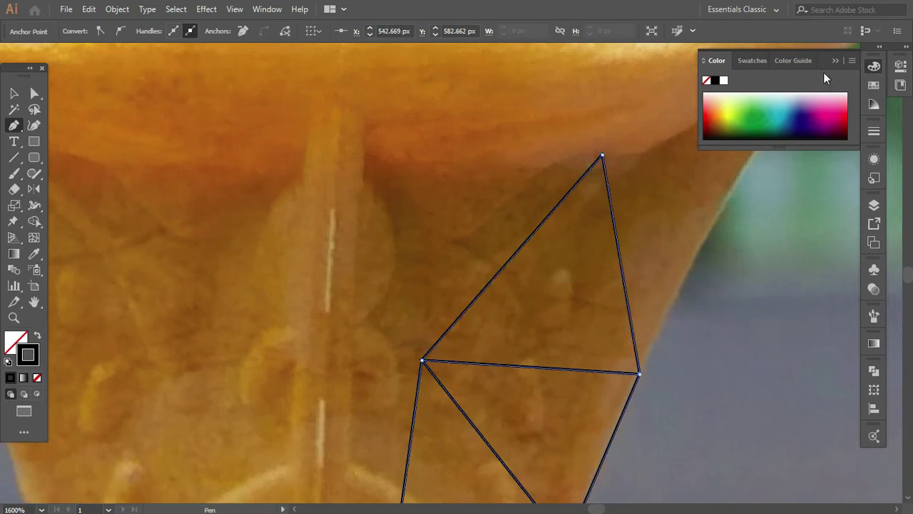
{"action": "left_click", "coordinate": [745, 168]}
{"action": "left_click", "coordinate": [601, 154]}
- Extend triangles leftward across the cone's middle from the seam under the rim
{"action": "scroll", "coordinate": [602, 157], "scroll_direction": "down", "scroll_amount": 2}
{"action": "scroll", "coordinate": [593, 175], "scroll_direction": "up", "scroll_amount": 1}
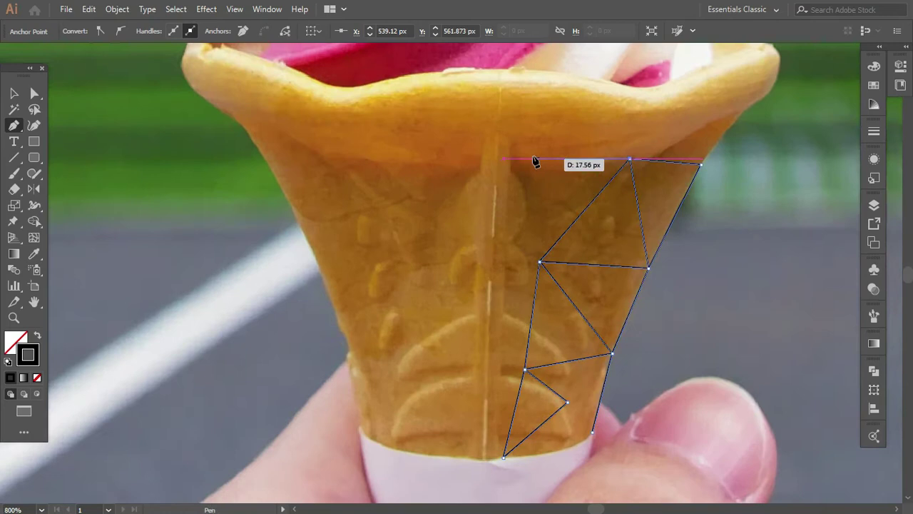
{"action": "left_click", "coordinate": [506, 148]}
{"action": "left_click", "coordinate": [540, 263]}
{"action": "left_click", "coordinate": [405, 270]}
{"action": "left_click", "coordinate": [524, 368]}
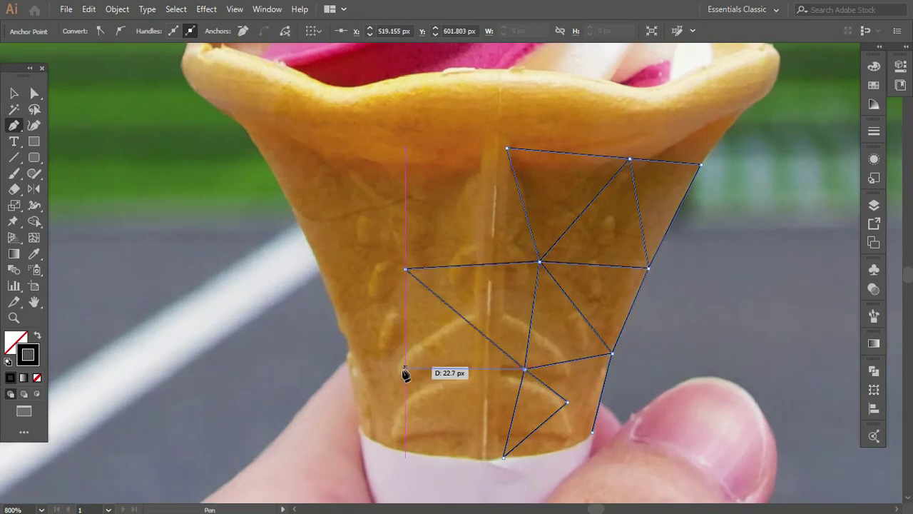
{"action": "left_click", "coordinate": [392, 371]}
{"action": "left_click", "coordinate": [319, 270]}
{"action": "left_click", "coordinate": [357, 376]}
{"action": "left_click", "coordinate": [391, 371]}
- Add triangles along the cone's lower left and up toward the rim's left side
{"action": "scroll", "coordinate": [361, 378], "scroll_direction": "down", "scroll_amount": 3}
{"action": "left_click", "coordinate": [438, 393]}
{"action": "left_click", "coordinate": [365, 369]}
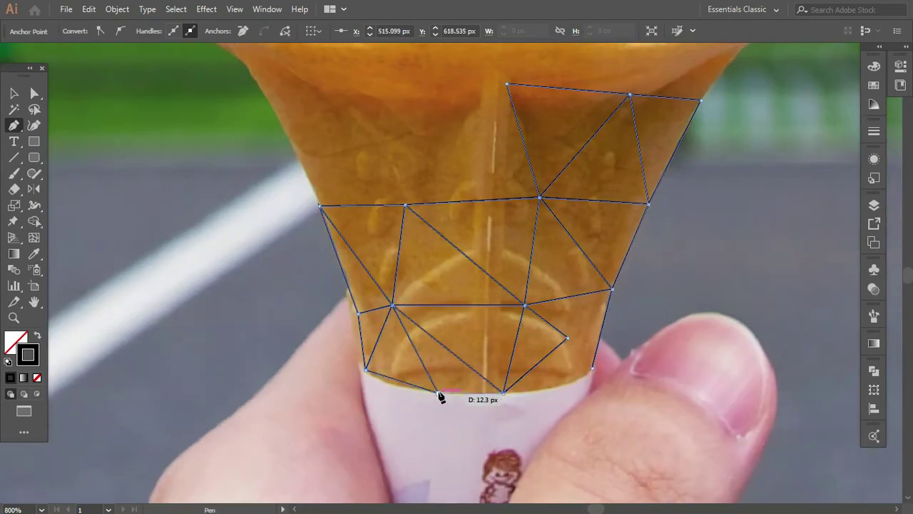
{"action": "scroll", "coordinate": [440, 398], "scroll_direction": "down", "scroll_amount": 5}
{"action": "scroll", "coordinate": [444, 378], "scroll_direction": "up", "scroll_amount": 5}
{"action": "left_click", "coordinate": [287, 312]}
{"action": "left_click", "coordinate": [224, 344]}
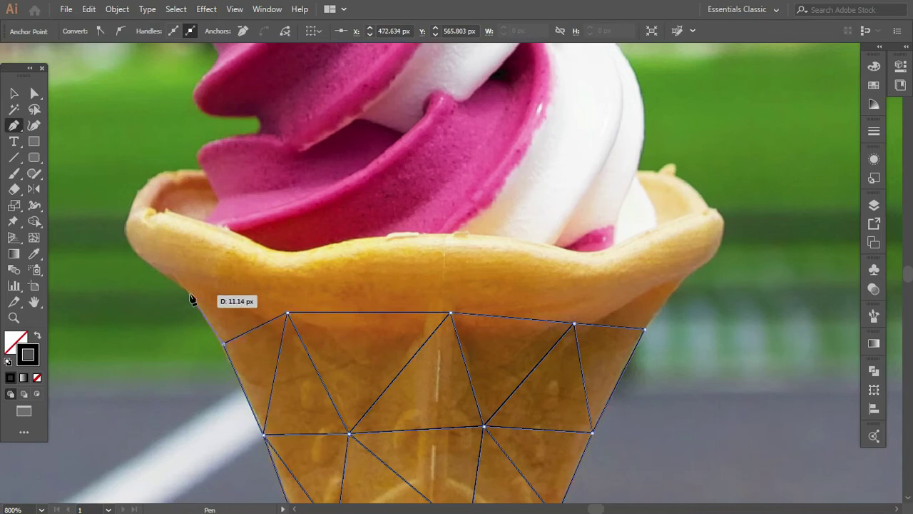
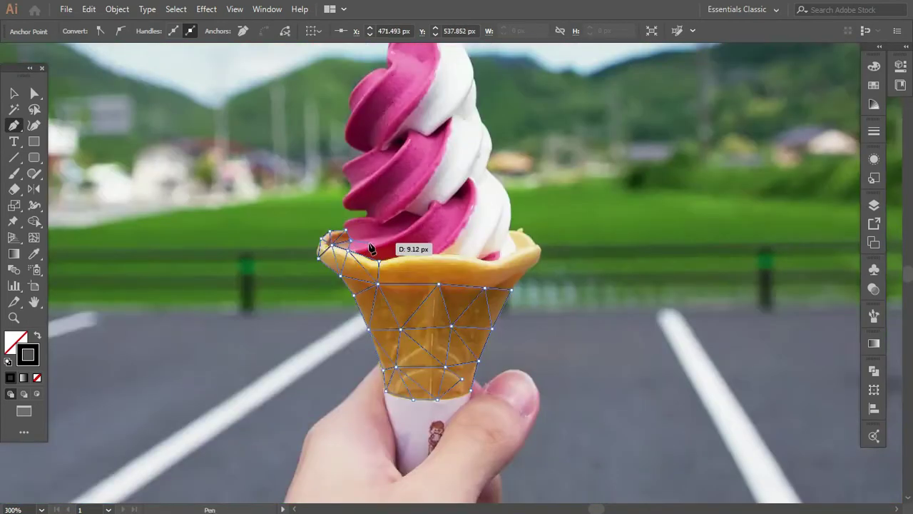
- Trace triangles from the cone rim up the pink swirl, closing at the top swirl anchor
{"action": "scroll", "coordinate": [387, 244], "scroll_direction": "up", "scroll_amount": 4}
{"action": "left_click", "coordinate": [439, 239]}
{"action": "left_click", "coordinate": [394, 365]}
{"action": "scroll", "coordinate": [339, 322], "scroll_direction": "up", "scroll_amount": 3}
{"action": "left_click", "coordinate": [254, 234]}
{"action": "left_click", "coordinate": [339, 215]}
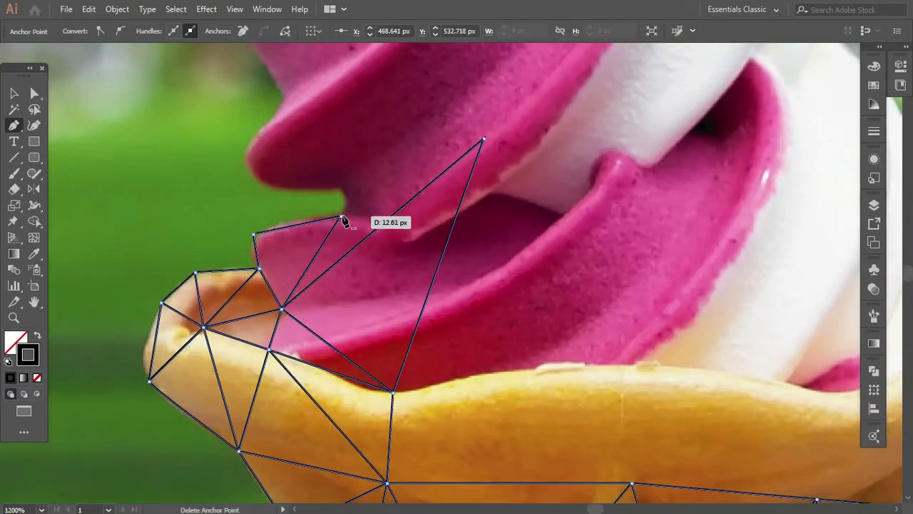
{"action": "left_click", "coordinate": [339, 184]}
{"action": "left_click", "coordinate": [484, 139]}
{"action": "scroll", "coordinate": [367, 245], "scroll_direction": "down", "scroll_amount": 1}
- Add Pen anchors along the cone rim to connect new triangles
{"action": "left_click", "coordinate": [483, 316]}
{"action": "scroll", "coordinate": [628, 330], "scroll_direction": "right", "scroll_amount": 1}
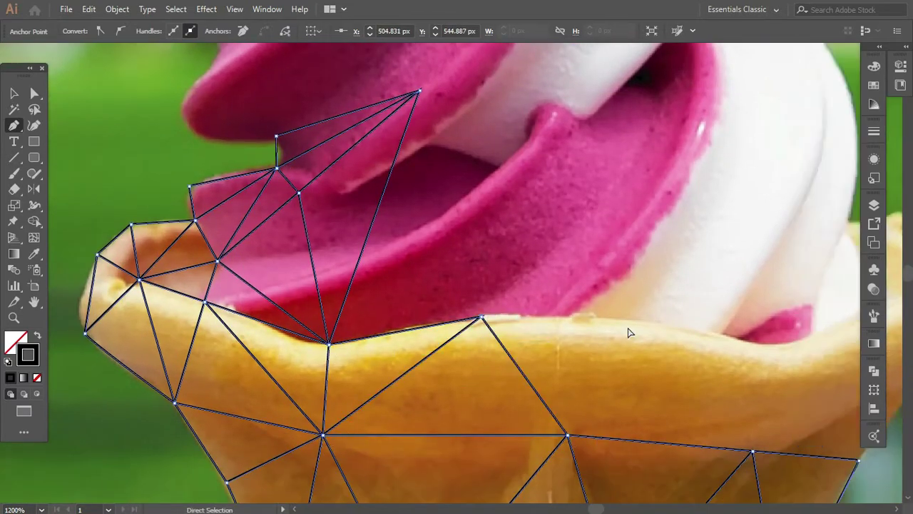
{"action": "left_click", "coordinate": [669, 322]}
{"action": "left_click", "coordinate": [754, 450]}
- Build triangles around the rim's right tip and along the top of the rim
{"action": "scroll", "coordinate": [578, 308], "scroll_direction": "up", "scroll_amount": 1}
{"action": "scroll", "coordinate": [510, 422], "scroll_direction": "right", "scroll_amount": 1}
{"action": "left_click", "coordinate": [629, 205]}
{"action": "left_click", "coordinate": [434, 411]}
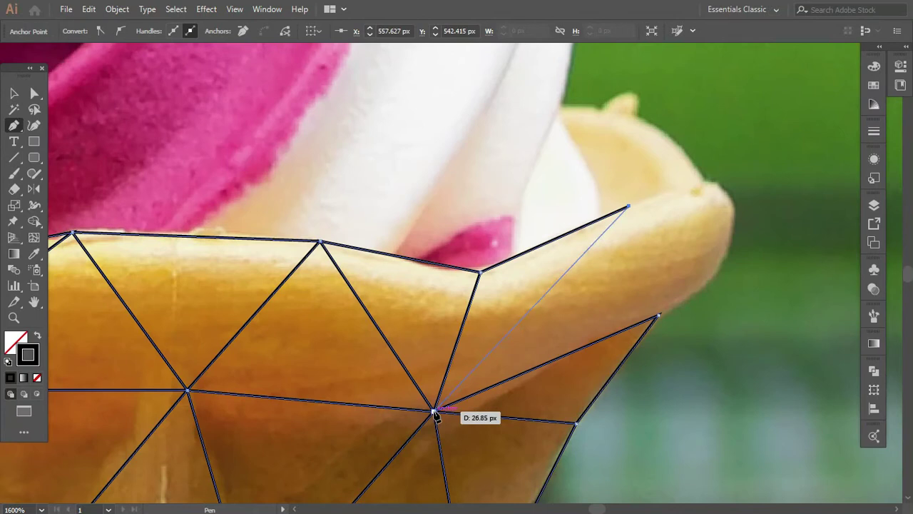
{"action": "left_click", "coordinate": [656, 316]}
{"action": "left_click", "coordinate": [712, 280]}
{"action": "left_click", "coordinate": [717, 181]}
- Triangulate across the cone top and up into the white cream swirl
{"action": "scroll", "coordinate": [633, 204], "scroll_direction": "up", "scroll_amount": 1}
{"action": "left_click", "coordinate": [632, 179]}
{"action": "left_click", "coordinate": [558, 170]}
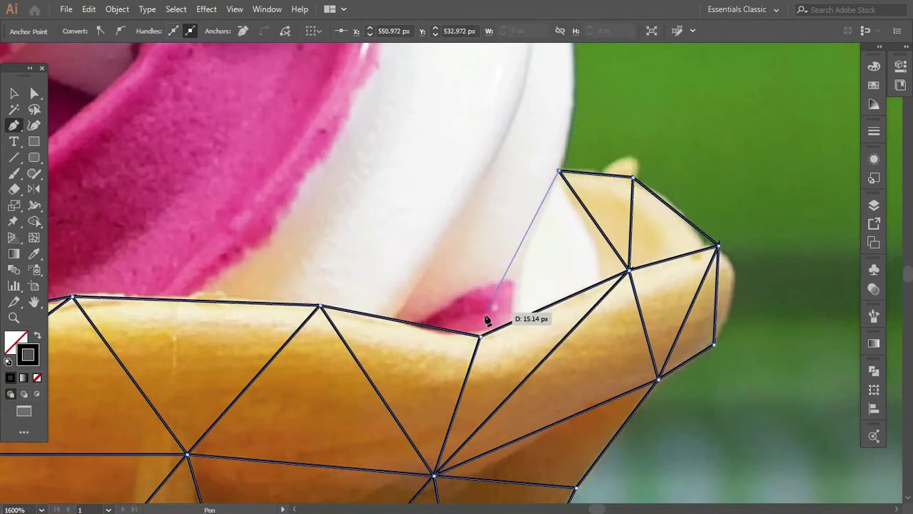
{"action": "left_click", "coordinate": [480, 334]}
{"action": "scroll", "coordinate": [428, 250], "scroll_direction": "up", "scroll_amount": 1}
{"action": "left_click", "coordinate": [343, 161]}
{"action": "scroll", "coordinate": [371, 143], "scroll_direction": "up", "scroll_amount": 1}
{"action": "left_click", "coordinate": [393, 98]}
{"action": "scroll", "coordinate": [399, 150], "scroll_direction": "up", "scroll_amount": 1}
{"action": "scroll", "coordinate": [457, 207], "scroll_direction": "up", "scroll_amount": 3}
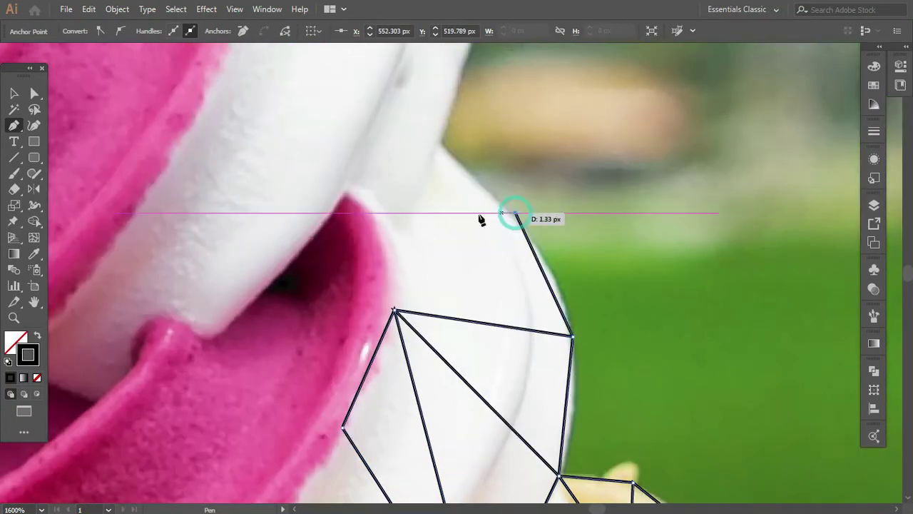
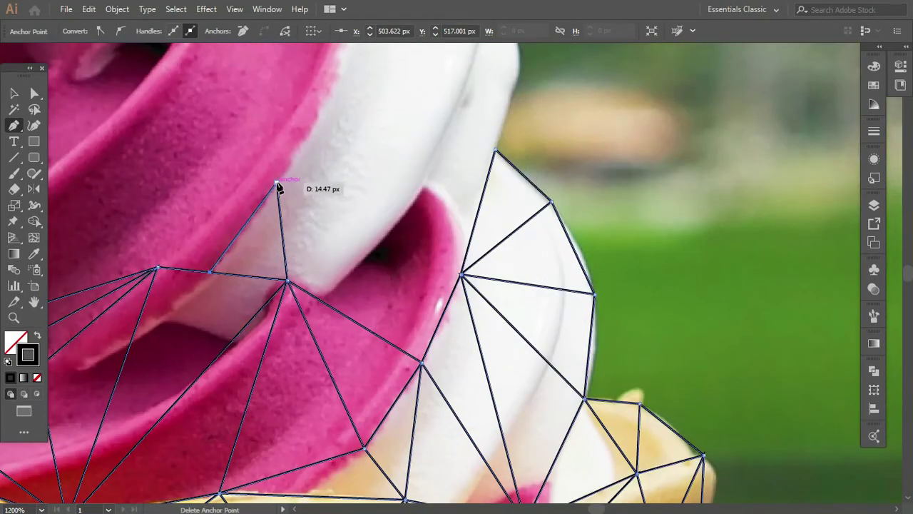
- Add connected triangles over the white cream, linking them to existing mesh anchors
{"action": "scroll", "coordinate": [278, 187], "scroll_direction": "up", "scroll_amount": 2}
{"action": "left_click", "coordinate": [419, 284]}
{"action": "left_click", "coordinate": [325, 400]}
{"action": "left_click", "coordinate": [345, 149]}
{"action": "left_click", "coordinate": [277, 280]}
{"action": "left_click", "coordinate": [421, 283]}
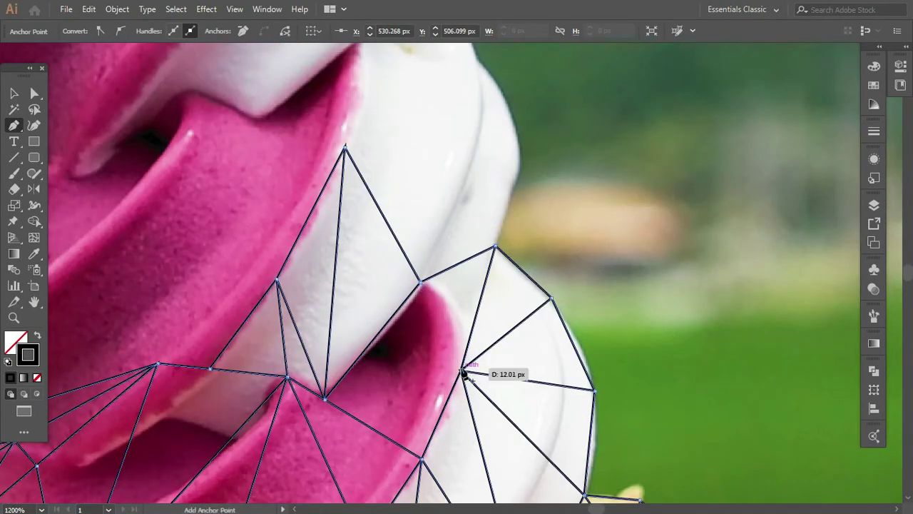
{"action": "left_click", "coordinate": [475, 153]}
{"action": "scroll", "coordinate": [492, 286], "scroll_direction": "up", "scroll_amount": 1}
- Triangulate along the cream's top and outer edge, joining those points to the mesh below
{"action": "scroll", "coordinate": [497, 298], "scroll_direction": "up", "scroll_amount": 1}
{"action": "left_click", "coordinate": [467, 116]}
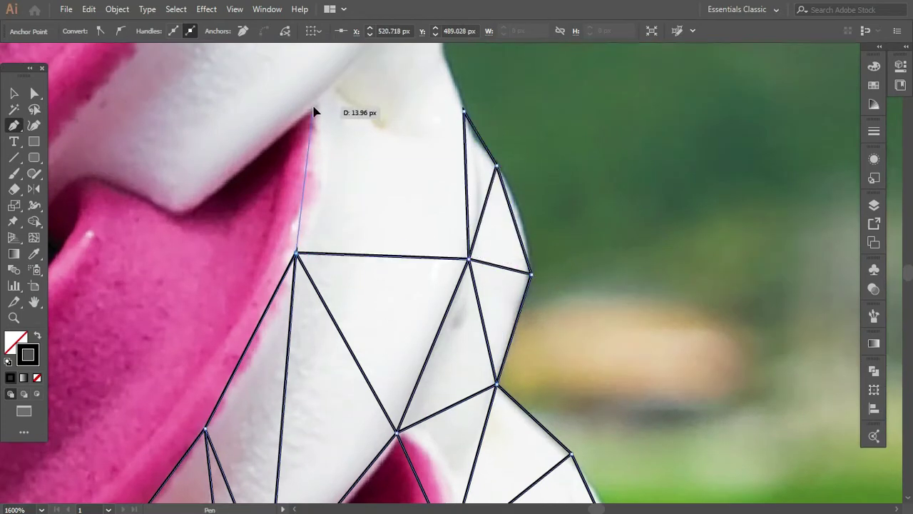
- Draw triangles across the pink swirl fold and connect them into the mesh
{"action": "scroll", "coordinate": [316, 112], "scroll_direction": "up", "scroll_amount": 2}
{"action": "left_click", "coordinate": [314, 221]}
{"action": "left_click", "coordinate": [437, 63]}
{"action": "left_click", "coordinate": [444, 216]}
{"action": "left_click", "coordinate": [316, 262]}
{"action": "left_click", "coordinate": [230, 193]}
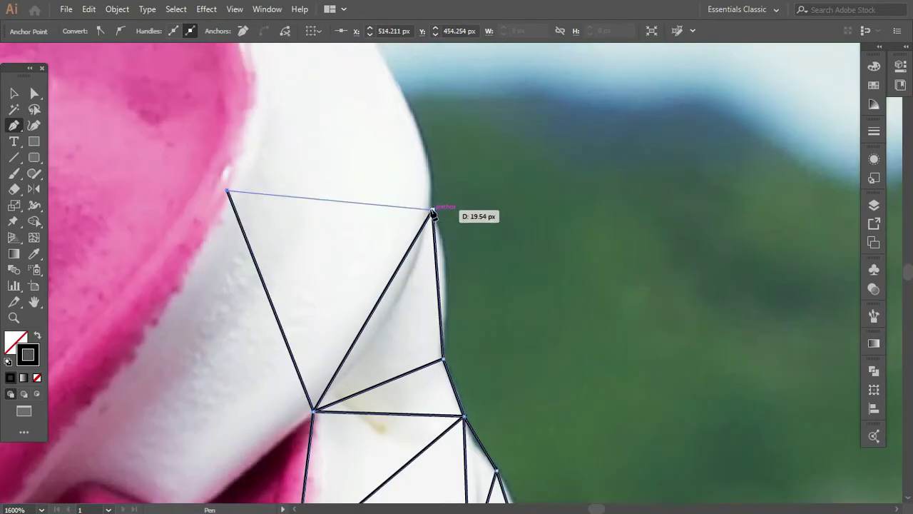
{"action": "left_click", "coordinate": [438, 207]}
{"action": "scroll", "coordinate": [300, 285], "scroll_direction": "down", "scroll_amount": 2}
{"action": "scroll", "coordinate": [301, 383], "scroll_direction": "up", "scroll_amount": 2}
{"action": "scroll", "coordinate": [452, 300], "scroll_direction": "down", "scroll_amount": 1}
{"action": "left_click", "coordinate": [262, 326]}
{"action": "left_click", "coordinate": [235, 167]}
{"action": "left_click", "coordinate": [137, 347]}
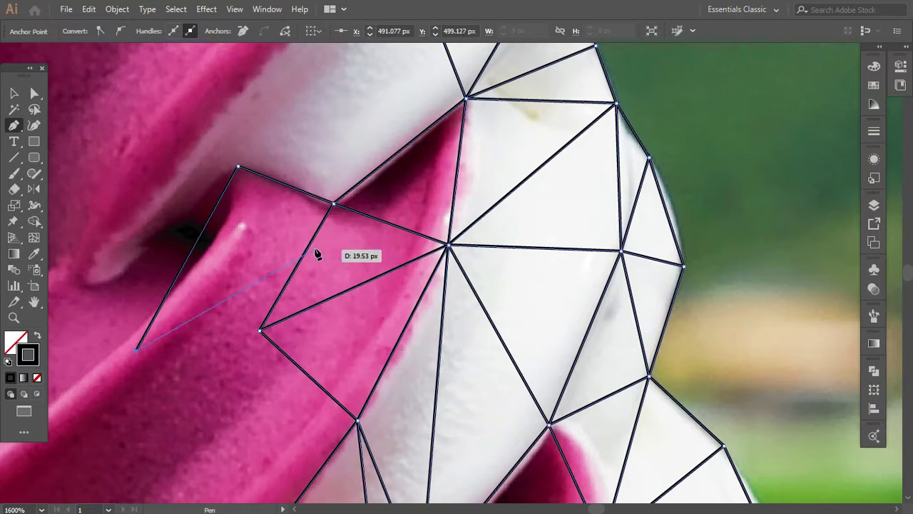
{"action": "scroll", "coordinate": [316, 254], "scroll_direction": "down", "scroll_amount": 2}
{"action": "left_click", "coordinate": [270, 429]}
{"action": "left_click", "coordinate": [257, 218]}
{"action": "scroll", "coordinate": [235, 321], "scroll_direction": "down", "scroll_amount": 2}
{"action": "scroll", "coordinate": [264, 378], "scroll_direction": "up", "scroll_amount": 1}
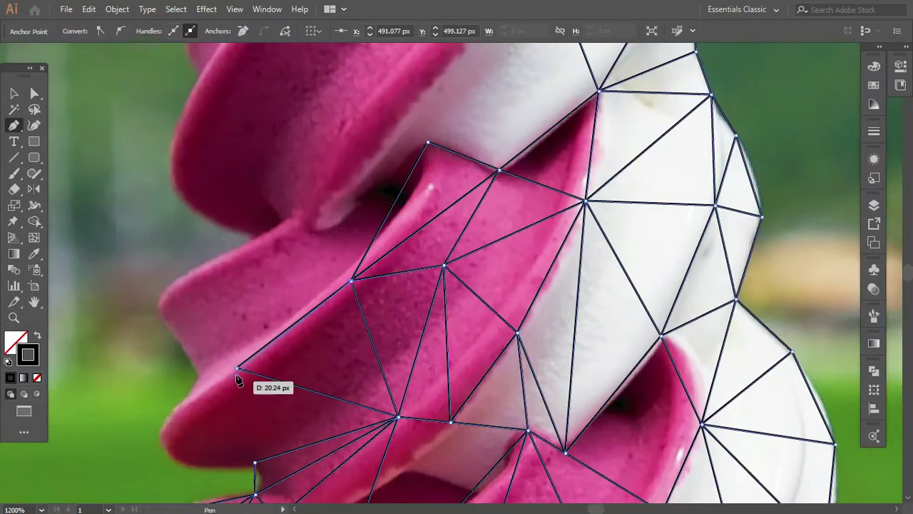
{"action": "scroll", "coordinate": [143, 391], "scroll_direction": "up", "scroll_amount": 1}
- Extend the triangle mesh up the pink swirl's left side to its upper-left corner
{"action": "left_click", "coordinate": [152, 392]}
{"action": "left_click", "coordinate": [232, 268]}
{"action": "left_click", "coordinate": [133, 349]}
{"action": "left_click", "coordinate": [232, 267]}
{"action": "left_click", "coordinate": [180, 275]}
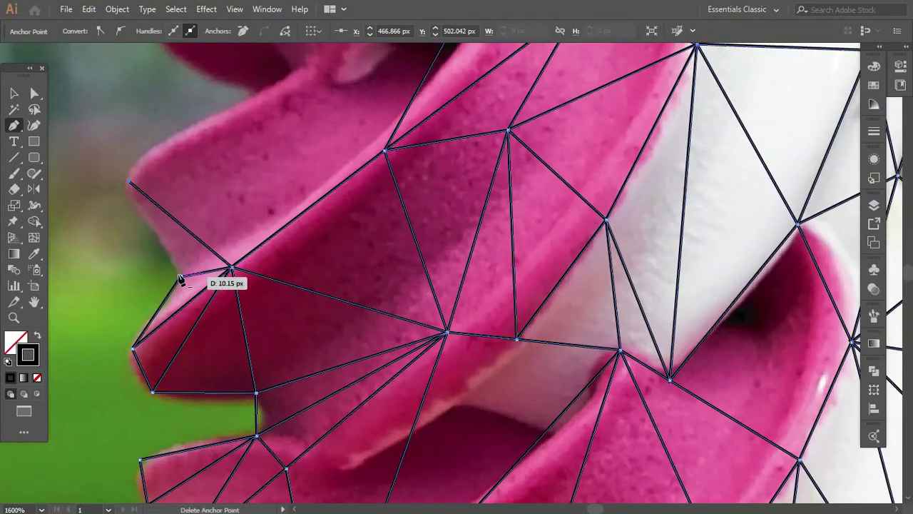
{"action": "left_click", "coordinate": [129, 181]}
{"action": "scroll", "coordinate": [156, 161], "scroll_direction": "down", "scroll_amount": 2}
{"action": "left_click", "coordinate": [302, 166]}
{"action": "left_click", "coordinate": [247, 198]}
{"action": "scroll", "coordinate": [247, 198], "scroll_direction": "down", "scroll_amount": 3}
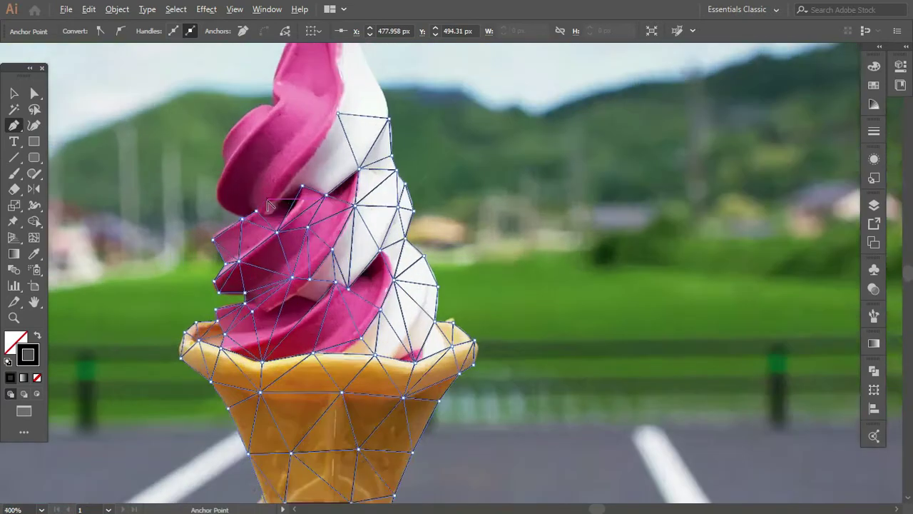
{"action": "scroll", "coordinate": [211, 259], "scroll_direction": "up", "scroll_amount": 3}
- Close triangles along the swirl's upper-left outline and peak, linking them to inner anchors
{"action": "left_click", "coordinate": [90, 228]}
{"action": "left_click", "coordinate": [194, 167]}
{"action": "left_click", "coordinate": [211, 257]}
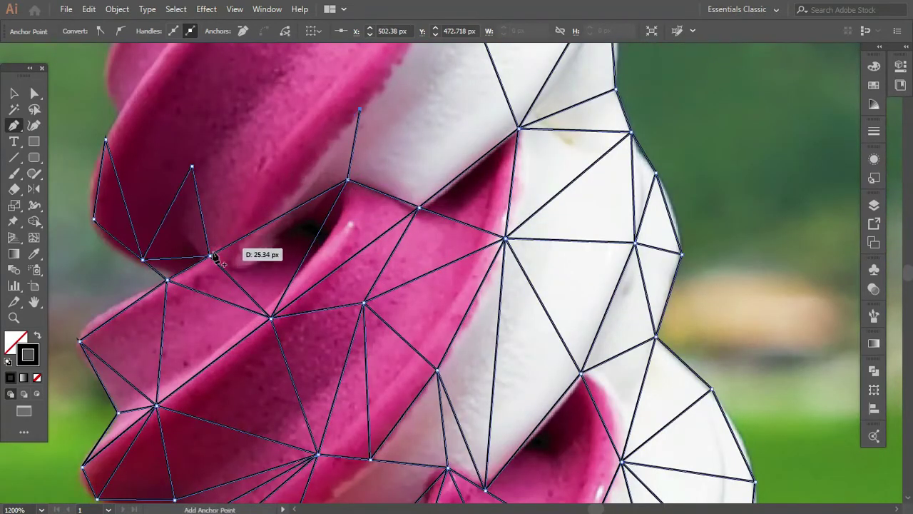
{"action": "left_click", "coordinate": [357, 111]}
{"action": "scroll", "coordinate": [361, 116], "scroll_direction": "down", "scroll_amount": 2}
{"action": "scroll", "coordinate": [361, 116], "scroll_direction": "up", "scroll_amount": 2}
{"action": "scroll", "coordinate": [510, 245], "scroll_direction": "up", "scroll_amount": 1}
{"action": "left_click", "coordinate": [438, 124]}
{"action": "left_click", "coordinate": [253, 96]}
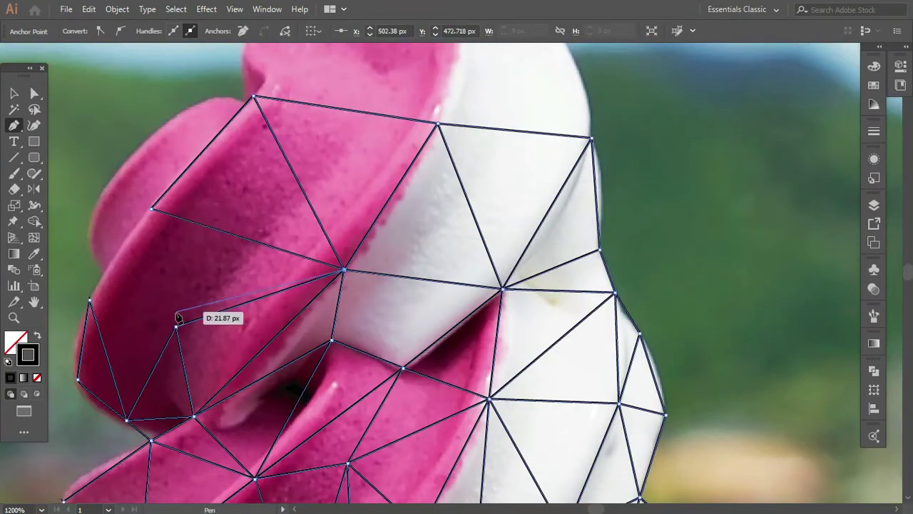
{"action": "left_click", "coordinate": [152, 210]}
{"action": "left_click", "coordinate": [90, 302]}
{"action": "left_click", "coordinate": [253, 96]}
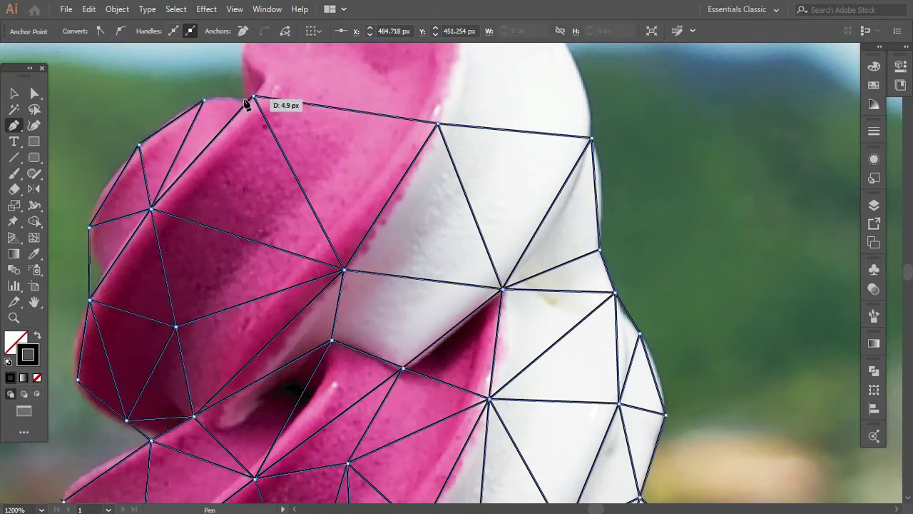
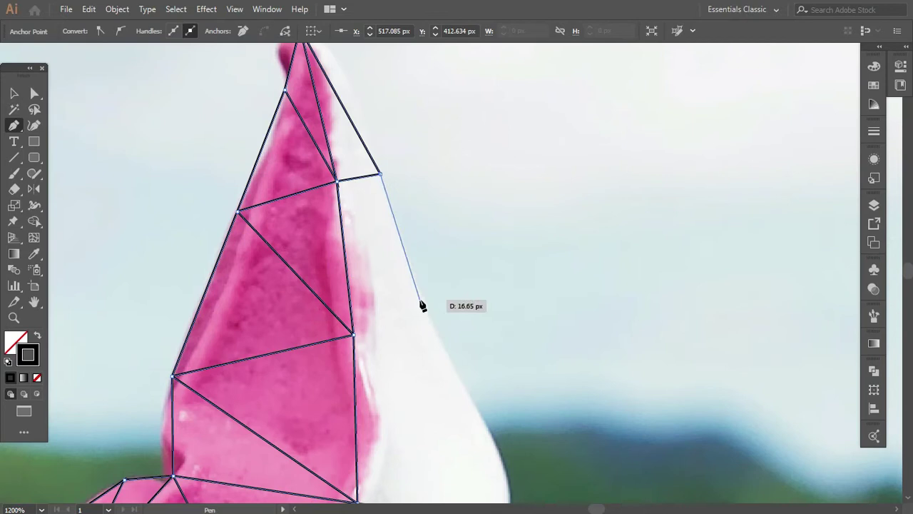
- Add Pen anchors triangulating the swirl's tip and down its right side
{"action": "left_click", "coordinate": [421, 306]}
{"action": "scroll", "coordinate": [421, 306], "scroll_direction": "down", "scroll_amount": 2}
{"action": "left_click", "coordinate": [471, 337]}
{"action": "scroll", "coordinate": [479, 296], "scroll_direction": "down", "scroll_amount": 1}
{"action": "scroll", "coordinate": [352, 126], "scroll_direction": "down", "scroll_amount": 2}
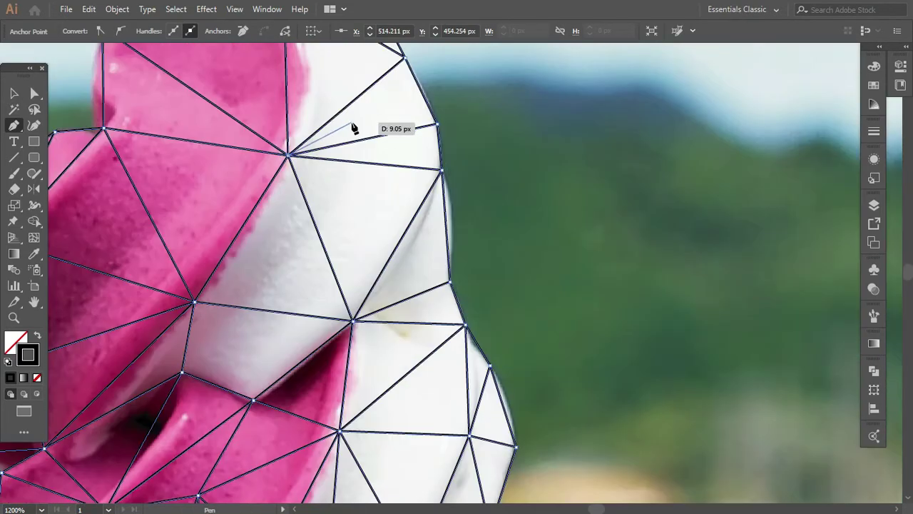
{"action": "scroll", "coordinate": [330, 267], "scroll_direction": "down", "scroll_amount": 1}
{"action": "scroll", "coordinate": [329, 268], "scroll_direction": "up", "scroll_amount": 4}
{"action": "scroll", "coordinate": [326, 273], "scroll_direction": "up", "scroll_amount": 2}
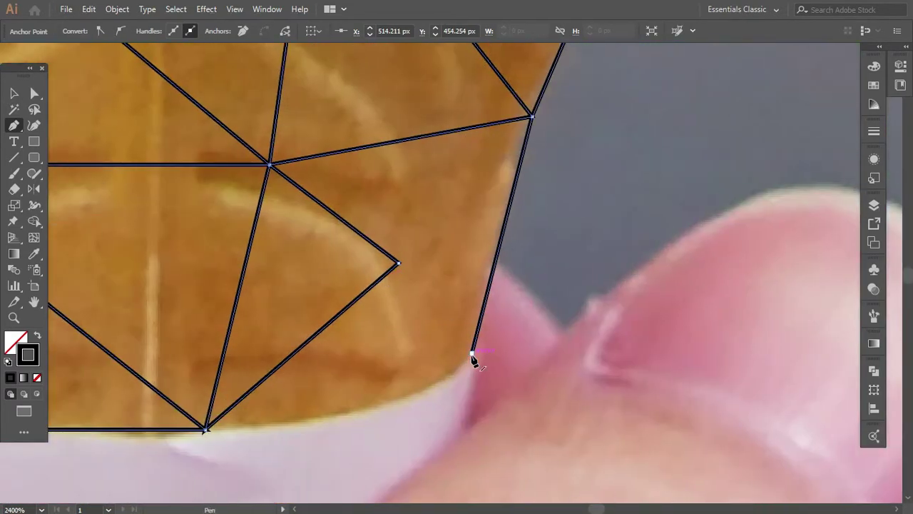
- Draw the last edges from the cone's lower corner to close its bottom triangles
{"action": "left_click", "coordinate": [205, 429]}
{"action": "left_click", "coordinate": [531, 115]}
{"action": "left_click", "coordinate": [398, 262]}
{"action": "left_click", "coordinate": [471, 353]}
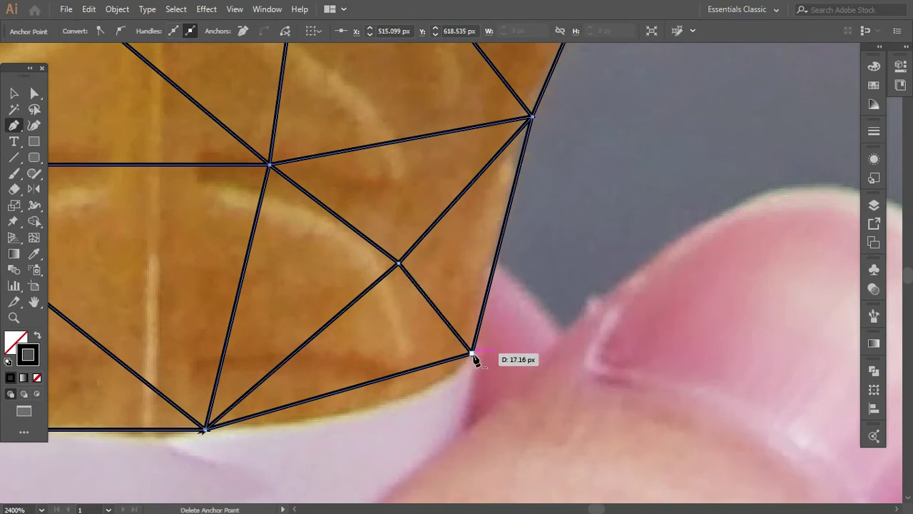
{"action": "scroll", "coordinate": [278, 460], "scroll_direction": "down", "scroll_amount": 1}
{"action": "scroll", "coordinate": [328, 461], "scroll_direction": "left", "scroll_amount": 1}
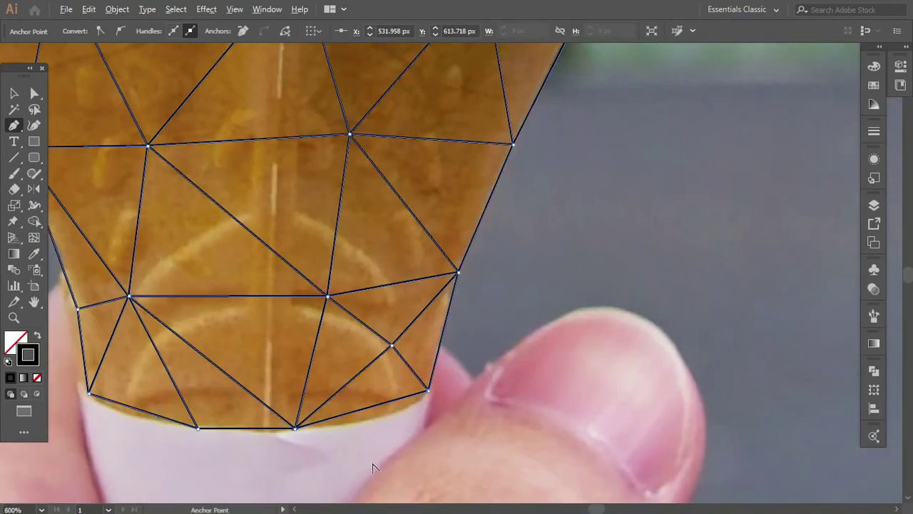
{"action": "scroll", "coordinate": [373, 467], "scroll_direction": "down", "scroll_amount": 1}
{"action": "scroll", "coordinate": [372, 467], "scroll_direction": "down", "scroll_amount": 1}
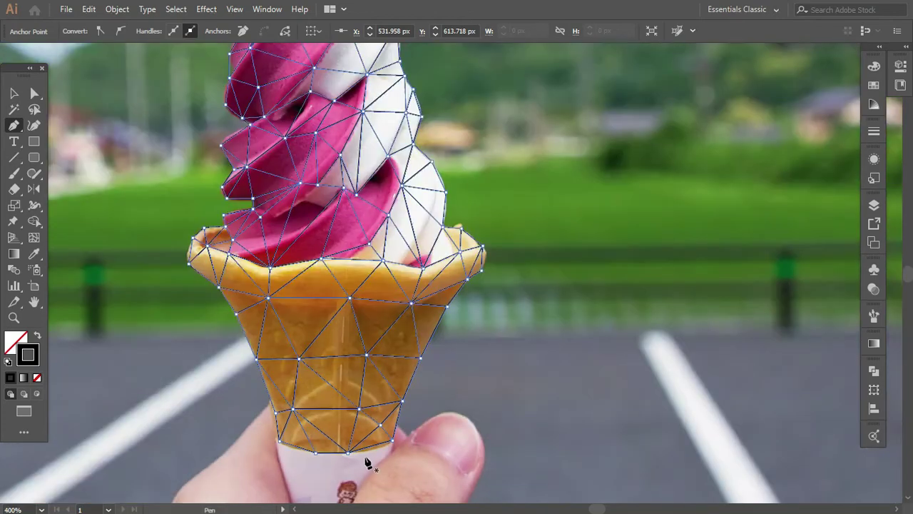
- Alt-drag a duplicate of the triangle mesh beside the photo, then deselect it
{"action": "left_click", "coordinate": [15, 93]}
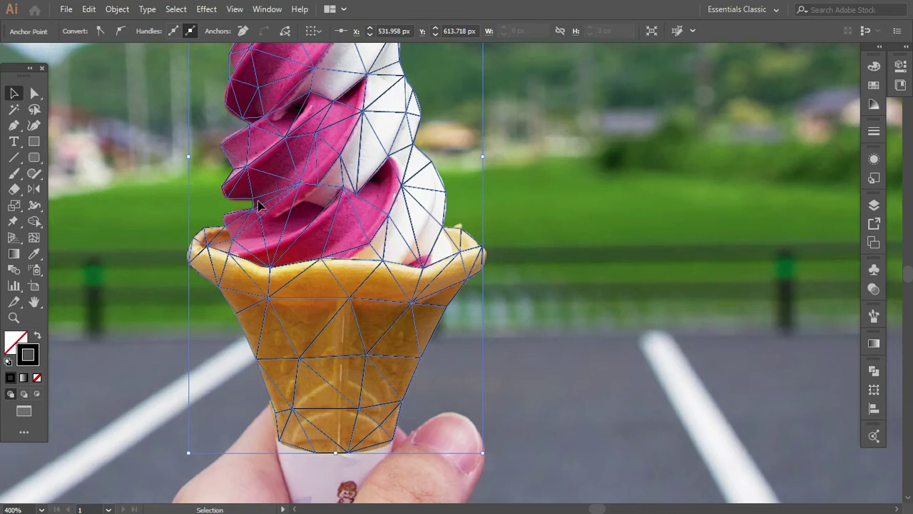
{"action": "scroll", "coordinate": [258, 205], "scroll_direction": "down", "scroll_amount": 3}
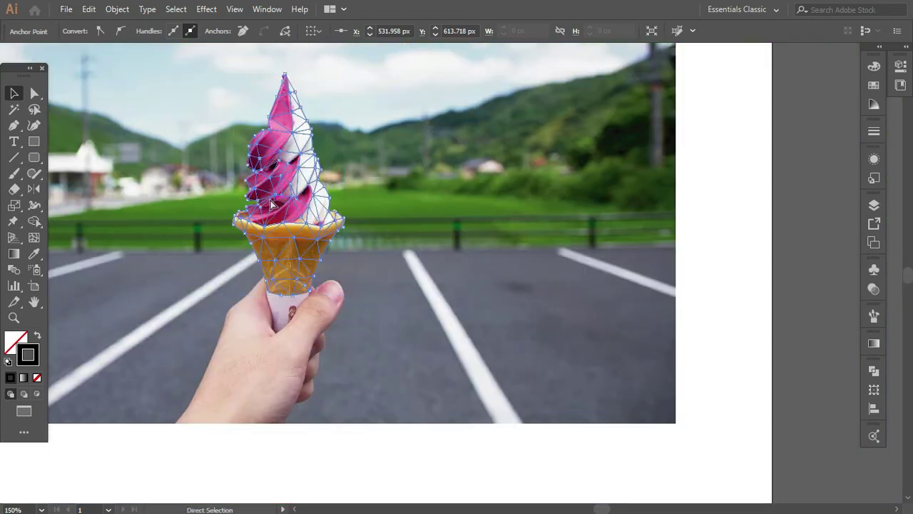
{"action": "scroll", "coordinate": [258, 204], "scroll_direction": "up", "scroll_amount": 1}
{"action": "scroll", "coordinate": [258, 203], "scroll_direction": "up", "scroll_amount": 1}
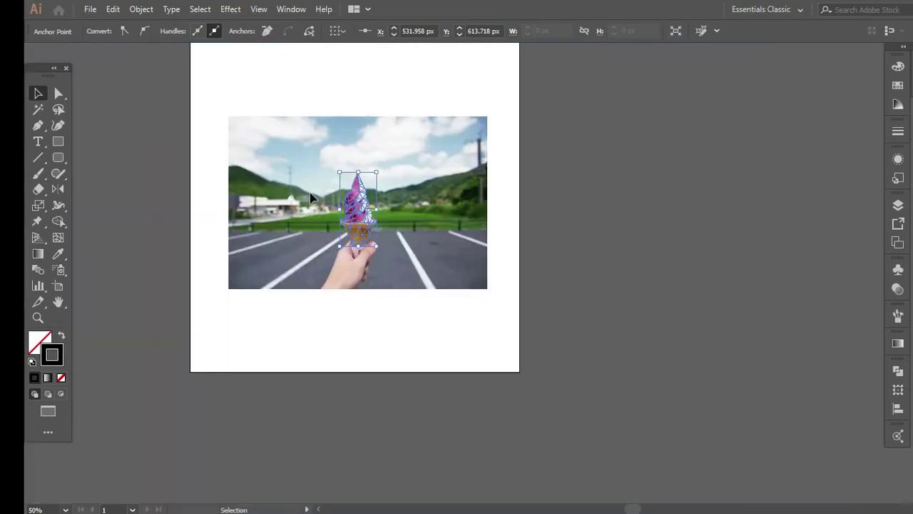
{"action": "left_click_drag", "start_coordinate": [372, 236], "coordinate": [578, 241]}
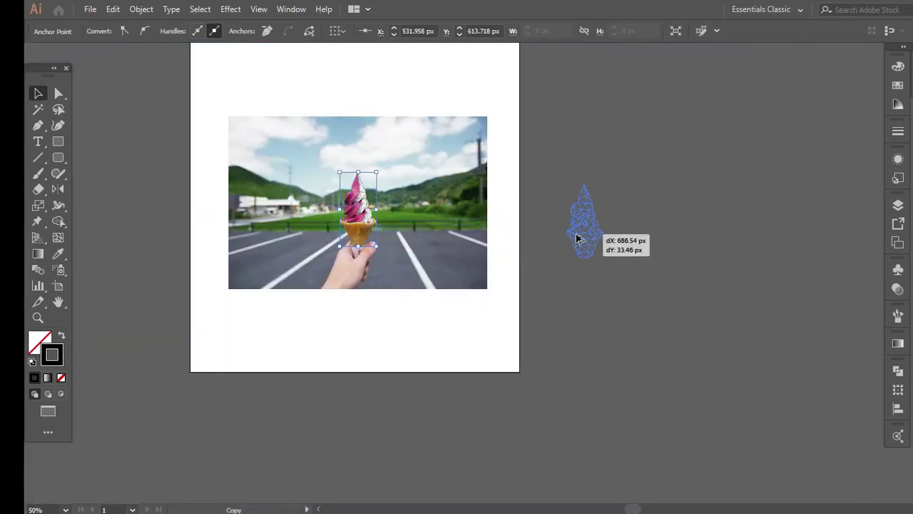
{"action": "left_click_drag", "start_coordinate": [577, 239], "coordinate": [578, 239]}
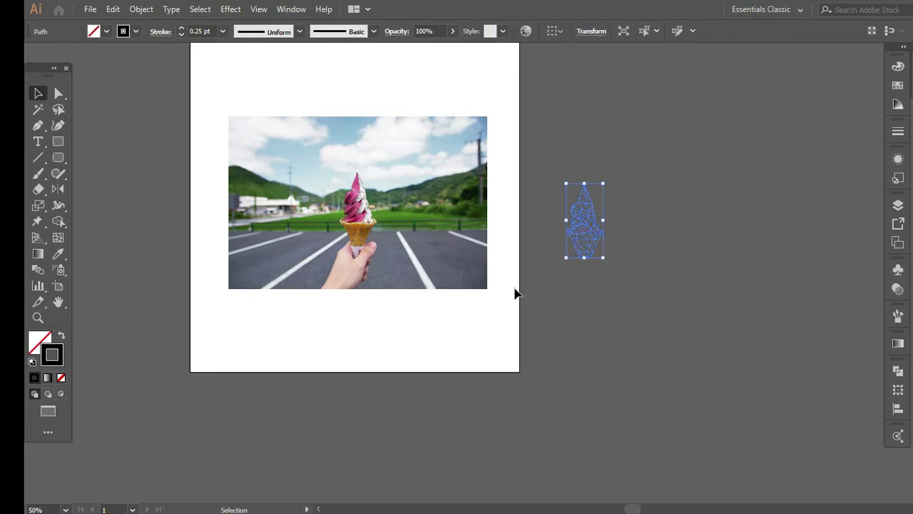
{"action": "left_click", "coordinate": [518, 294]}
- Zoom in on the swirl's pointed tip and marquee-select the mesh paths around it
{"action": "scroll", "coordinate": [609, 249], "scroll_direction": "up", "scroll_amount": 1}
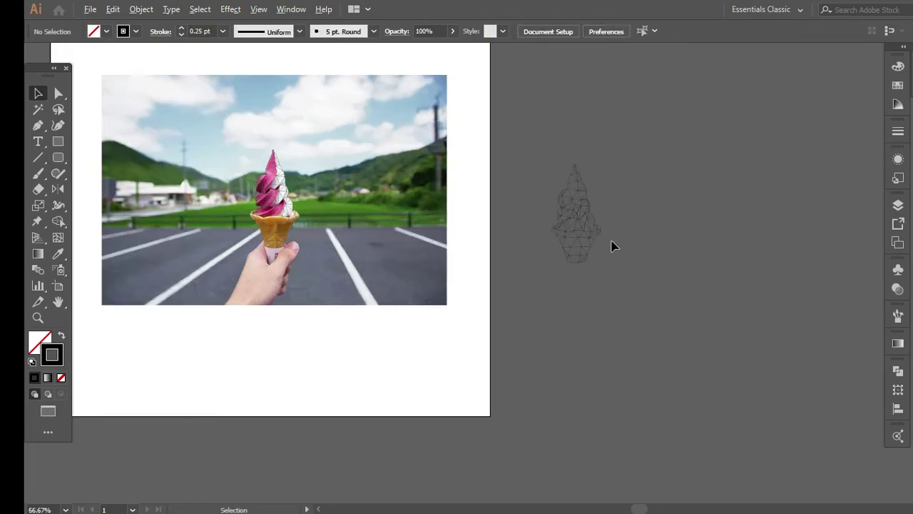
{"action": "scroll", "coordinate": [612, 244], "scroll_direction": "up", "scroll_amount": 1}
{"action": "scroll", "coordinate": [612, 245], "scroll_direction": "up", "scroll_amount": 1}
{"action": "scroll", "coordinate": [436, 264], "scroll_direction": "down", "scroll_amount": 1}
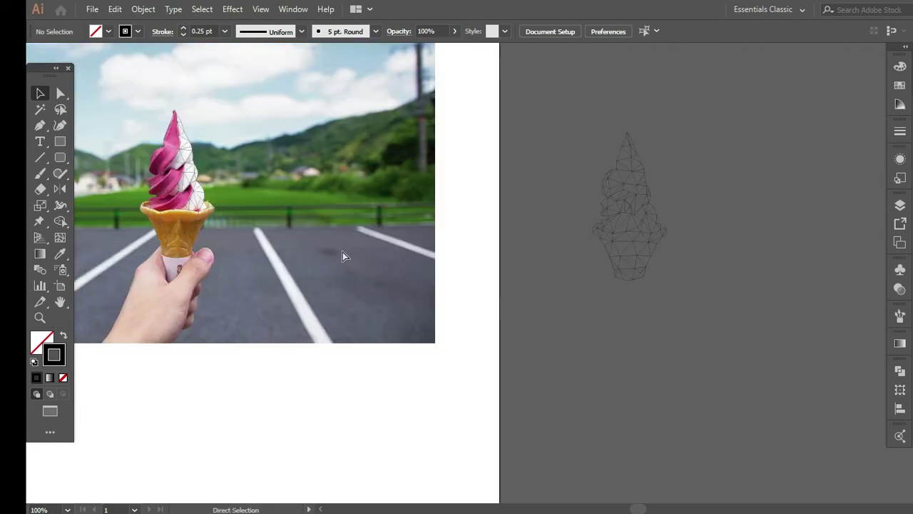
{"action": "scroll", "coordinate": [343, 255], "scroll_direction": "left", "scroll_amount": 1}
{"action": "scroll", "coordinate": [302, 238], "scroll_direction": "left", "scroll_amount": 1}
{"action": "scroll", "coordinate": [265, 239], "scroll_direction": "left", "scroll_amount": 1}
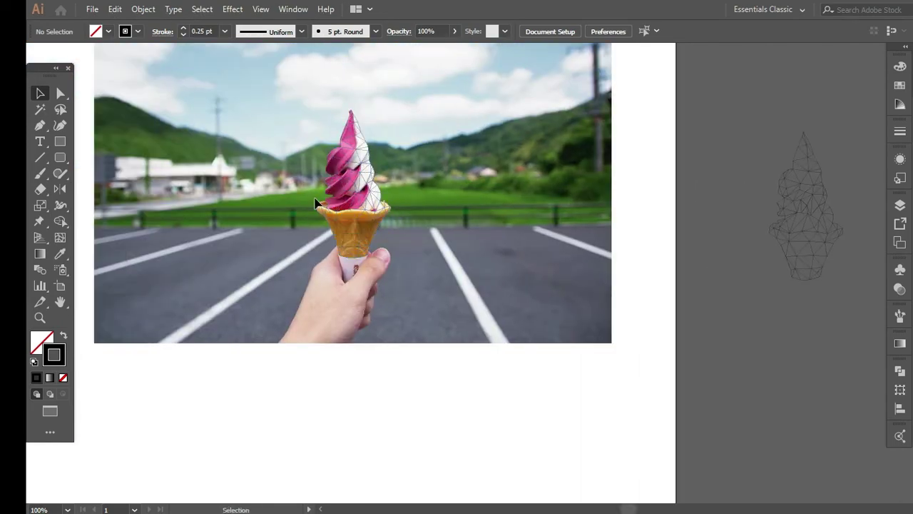
{"action": "scroll", "coordinate": [335, 183], "scroll_direction": "up", "scroll_amount": 1}
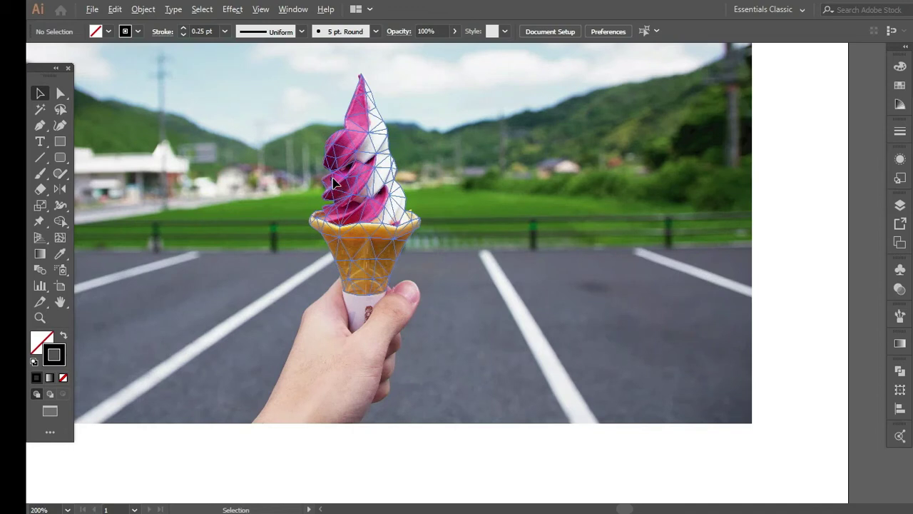
{"action": "scroll", "coordinate": [334, 183], "scroll_direction": "up", "scroll_amount": 1}
{"action": "scroll", "coordinate": [340, 178], "scroll_direction": "up", "scroll_amount": 1}
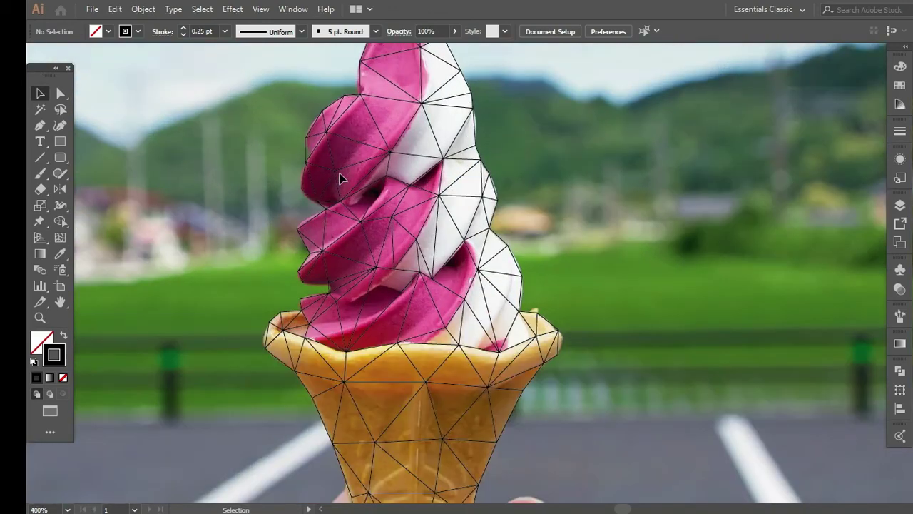
{"action": "scroll", "coordinate": [356, 214], "scroll_direction": "down", "scroll_amount": 3}
{"action": "scroll", "coordinate": [444, 273], "scroll_direction": "up", "scroll_amount": 1}
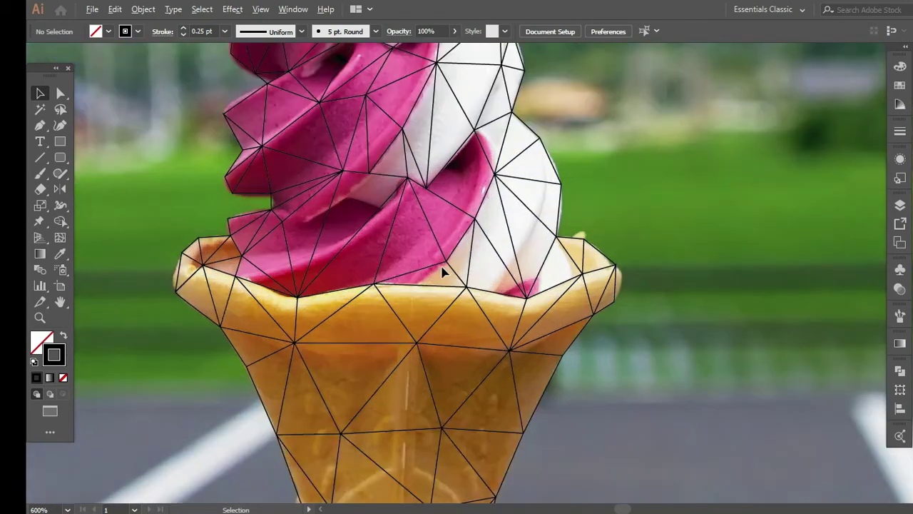
{"action": "scroll", "coordinate": [443, 271], "scroll_direction": "up", "scroll_amount": 1}
{"action": "scroll", "coordinate": [443, 265], "scroll_direction": "up", "scroll_amount": 1}
{"action": "scroll", "coordinate": [332, 206], "scroll_direction": "up", "scroll_amount": 3}
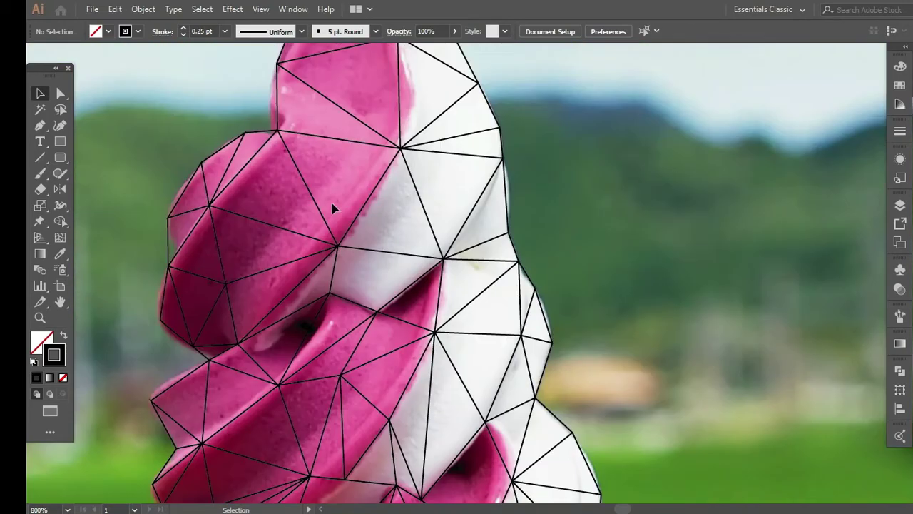
{"action": "scroll", "coordinate": [332, 206], "scroll_direction": "up", "scroll_amount": 3}
{"action": "scroll", "coordinate": [331, 206], "scroll_direction": "up", "scroll_amount": 2}
{"action": "scroll", "coordinate": [332, 206], "scroll_direction": "up", "scroll_amount": 1}
{"action": "scroll", "coordinate": [332, 207], "scroll_direction": "up", "scroll_amount": 2}
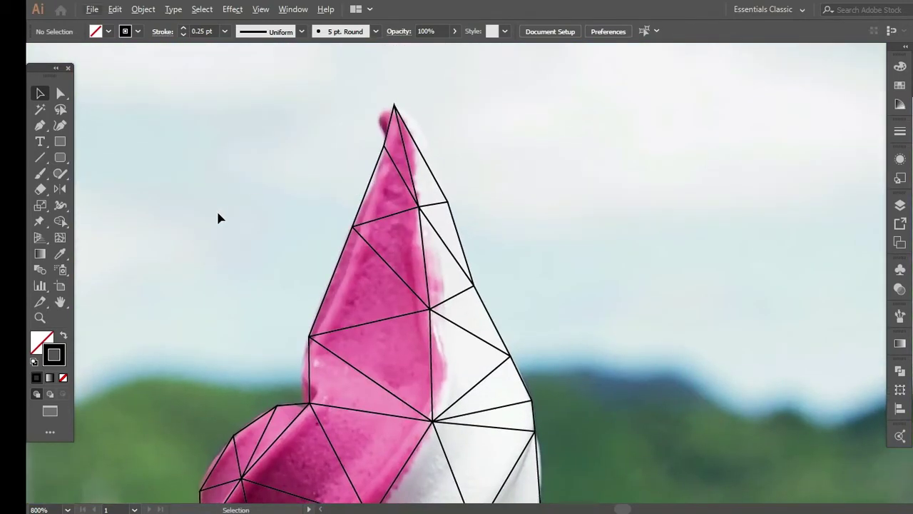
{"action": "mouse_move", "coordinate": [335, 200]}
{"action": "left_mouse_down"}
{"action": "mouse_move", "coordinate": [381, 254]}
{"action": "mouse_move", "coordinate": [538, 366]}
{"action": "left_mouse_up"}
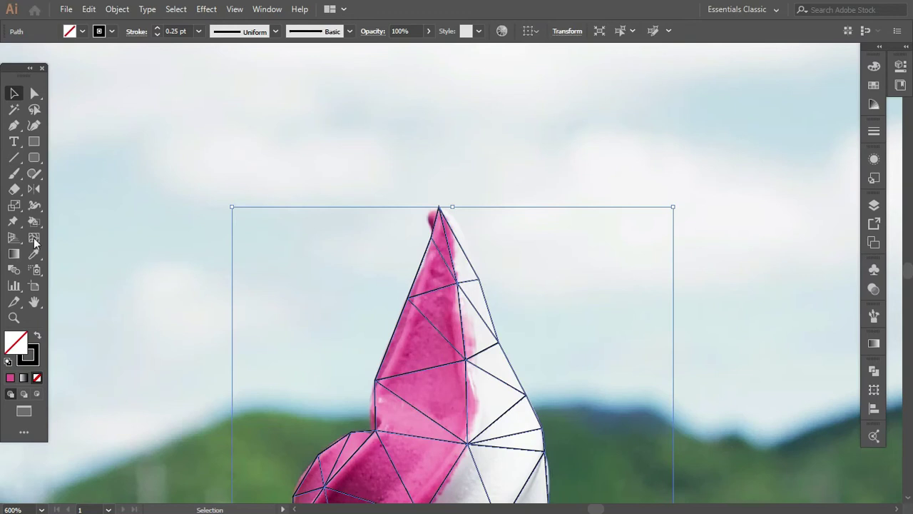
- With the Live Paint Bucket, sample the swirl's pink and fill the tip triangle
{"action": "left_click", "coordinate": [35, 223]}
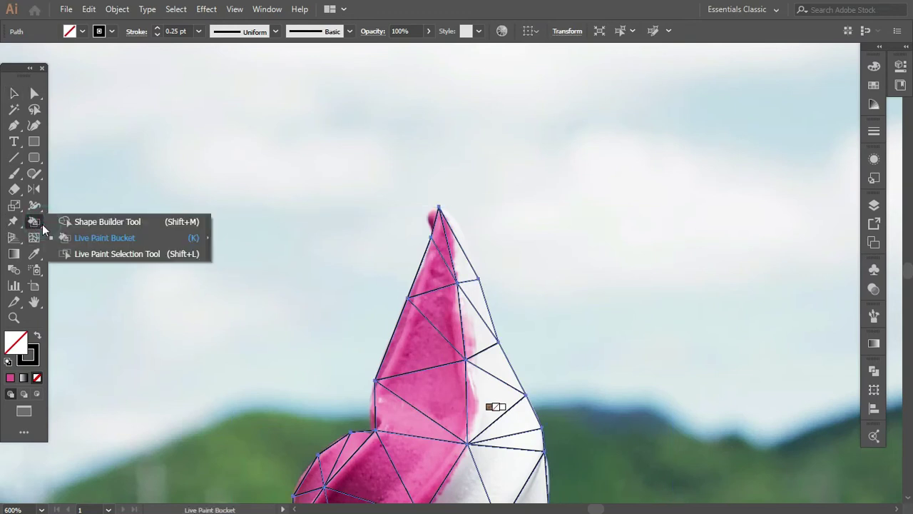
{"action": "left_click", "coordinate": [91, 238]}
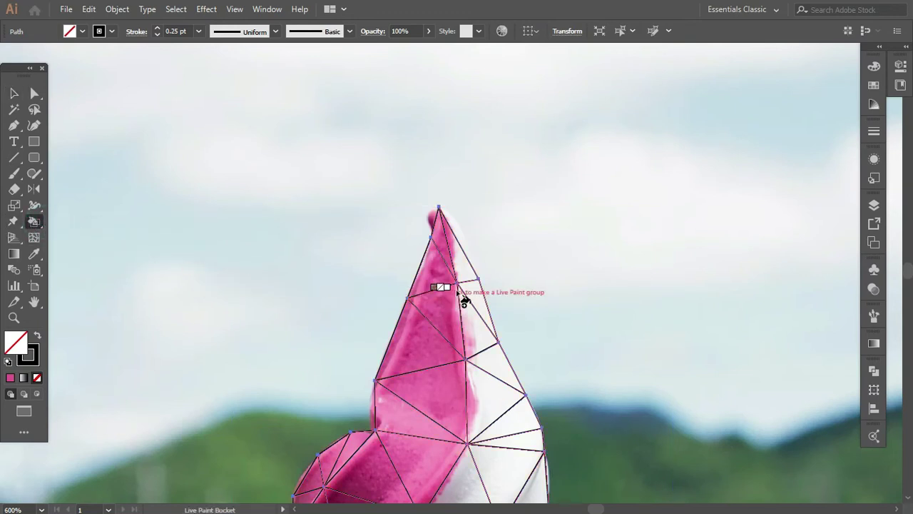
{"action": "key", "text": "ctrl+equal"}
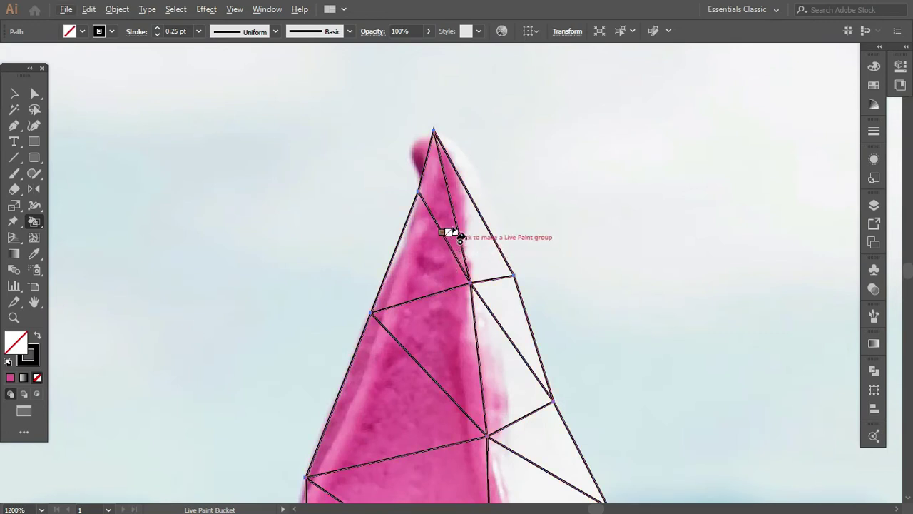
{"action": "left_click", "coordinate": [442, 200], "text": "alt"}
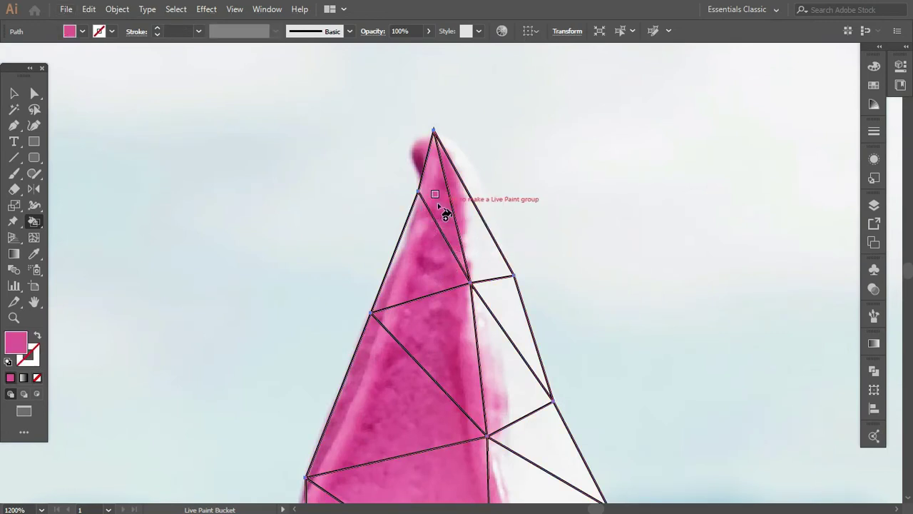
{"action": "key", "text": "ctrl+equal"}
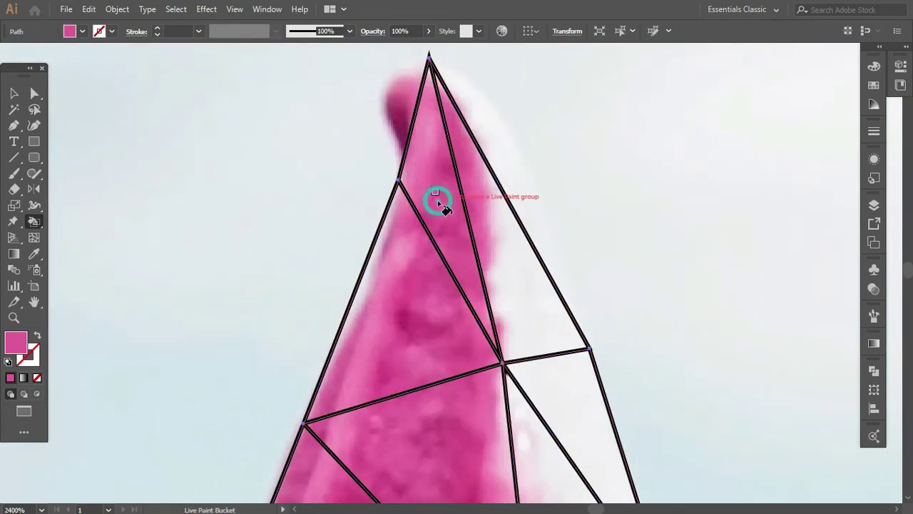
{"action": "left_click", "coordinate": [437, 200]}
- Fill the swirl's upper right triangles light grey and its left triangle pink
{"action": "scroll", "coordinate": [444, 207], "scroll_direction": "up", "scroll_amount": 1}
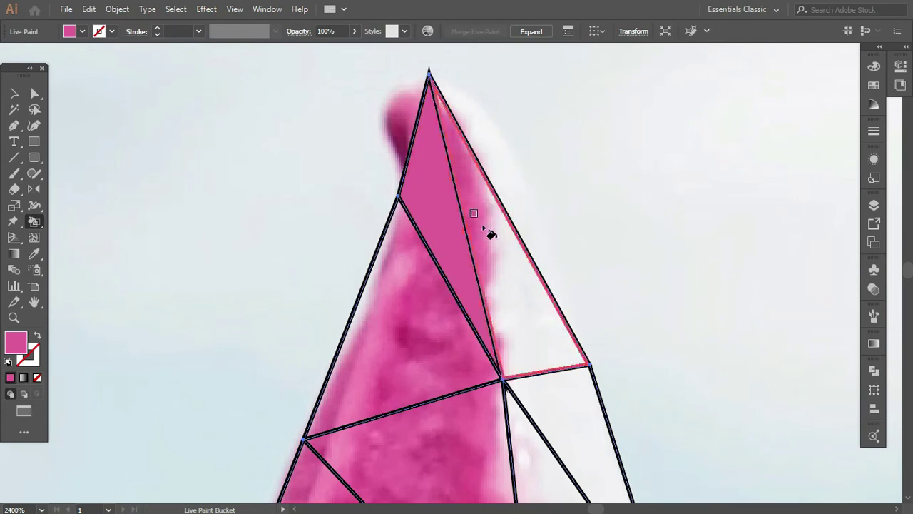
{"action": "left_click", "coordinate": [510, 263]}
{"action": "scroll", "coordinate": [502, 268], "scroll_direction": "down", "scroll_amount": 3}
{"action": "scroll", "coordinate": [457, 275], "scroll_direction": "down", "scroll_amount": 1}
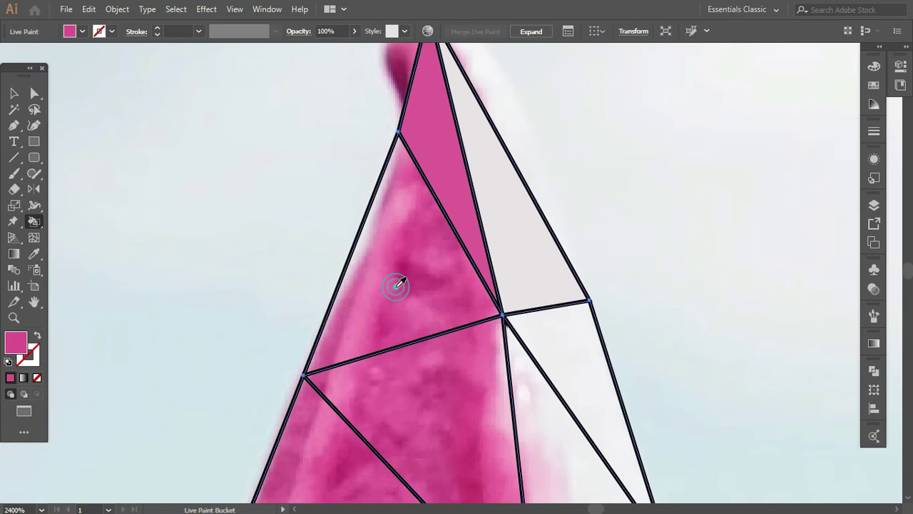
{"action": "left_click", "coordinate": [400, 292]}
{"action": "scroll", "coordinate": [402, 296], "scroll_direction": "down", "scroll_amount": 2}
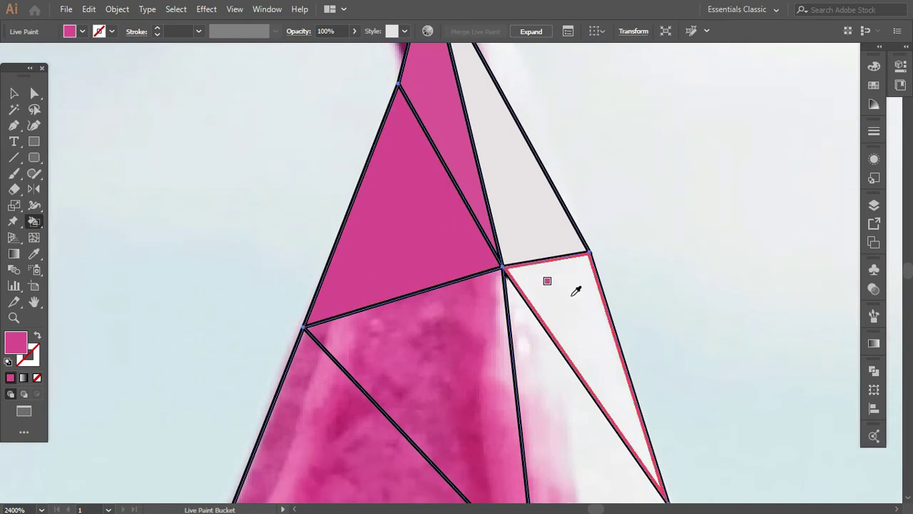
{"action": "left_click", "coordinate": [573, 295], "text": "alt"}
{"action": "left_click", "coordinate": [565, 292]}
{"action": "scroll", "coordinate": [564, 296], "scroll_direction": "down", "scroll_amount": 1}
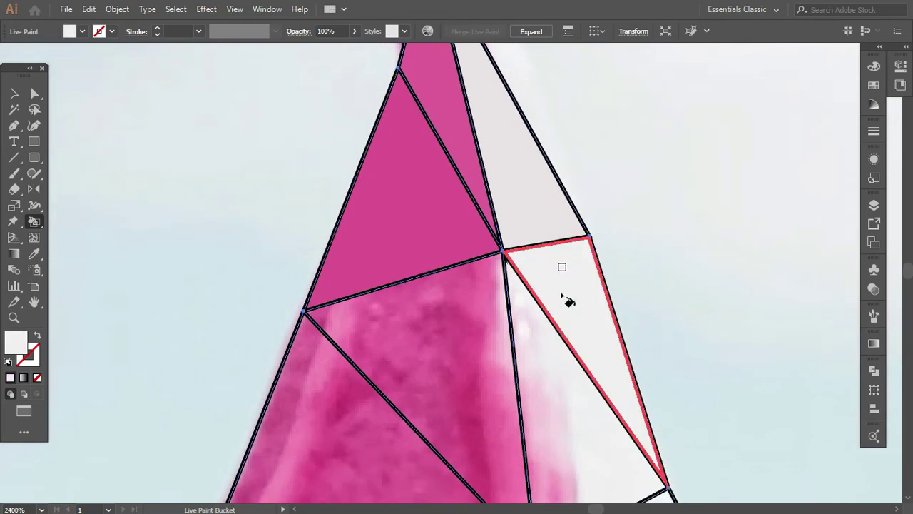
{"action": "scroll", "coordinate": [562, 295], "scroll_direction": "down", "scroll_amount": 3}
{"action": "left_click", "coordinate": [569, 335]}
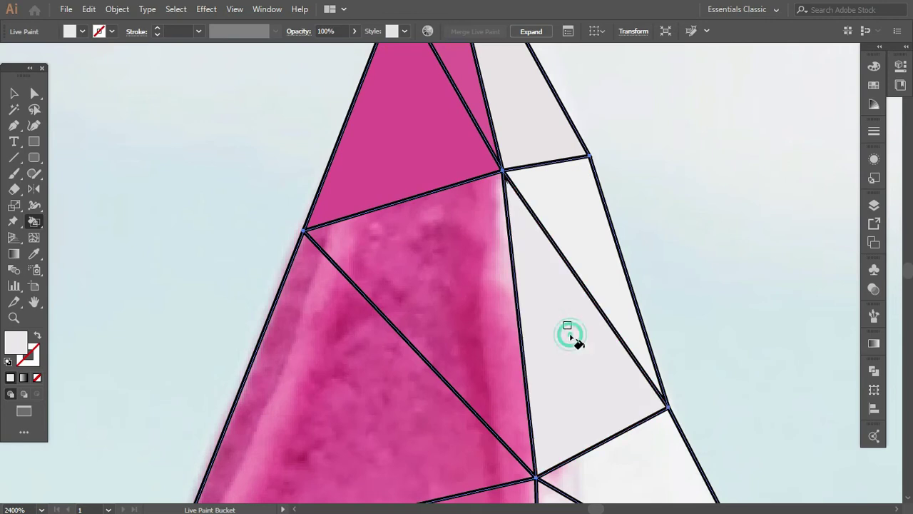
- Fill the middle swirl triangle darker magenta and the large left triangle pink
{"action": "left_click", "coordinate": [473, 300], "text": "alt"}
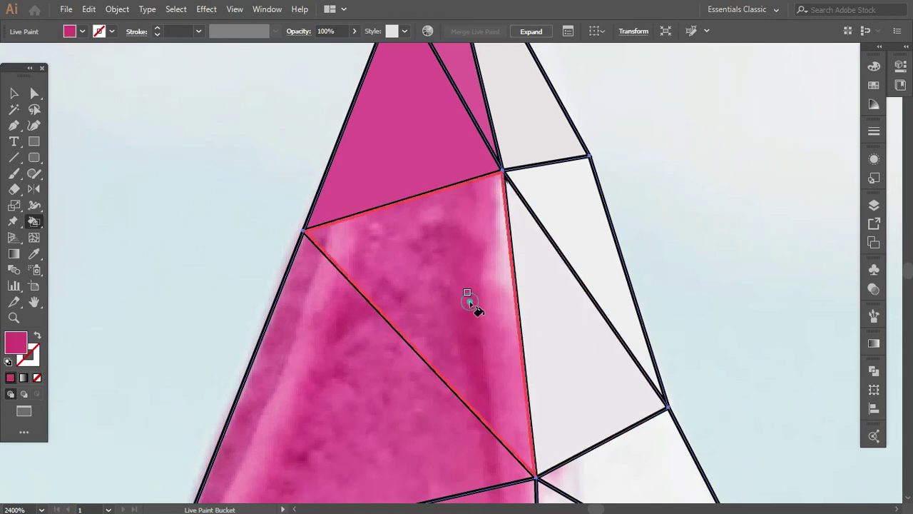
{"action": "left_click", "coordinate": [469, 300]}
{"action": "scroll", "coordinate": [443, 314], "scroll_direction": "down", "scroll_amount": 3}
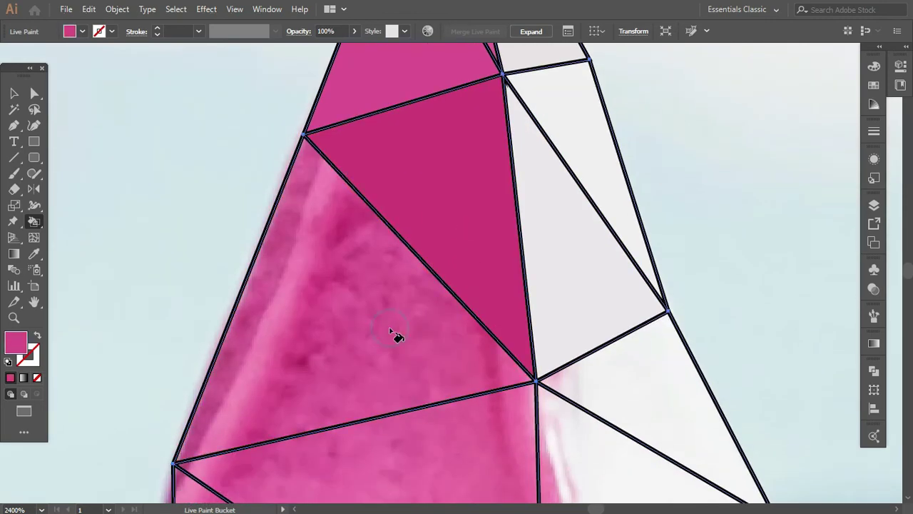
{"action": "left_click", "coordinate": [393, 332]}
{"action": "scroll", "coordinate": [393, 320], "scroll_direction": "down", "scroll_amount": 2}
{"action": "scroll", "coordinate": [421, 342], "scroll_direction": "down", "scroll_amount": 1}
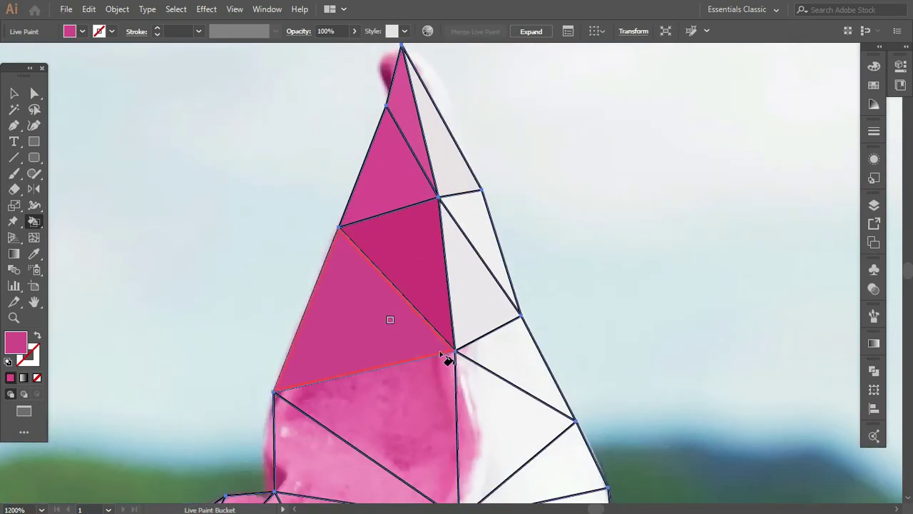
{"action": "scroll", "coordinate": [446, 360], "scroll_direction": "down", "scroll_amount": 2}
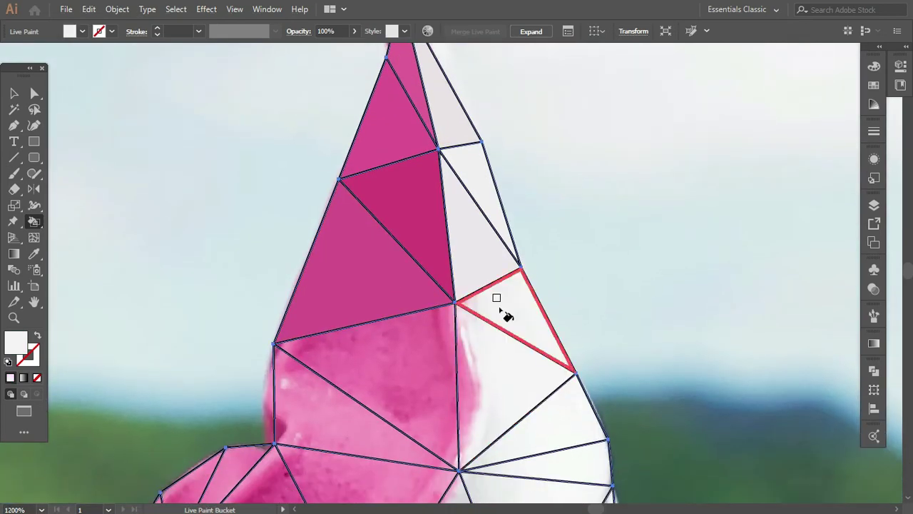
- Fill the right-edge triangles white, a centre face grey, and left faces in pink shades
{"action": "left_click", "coordinate": [499, 308]}
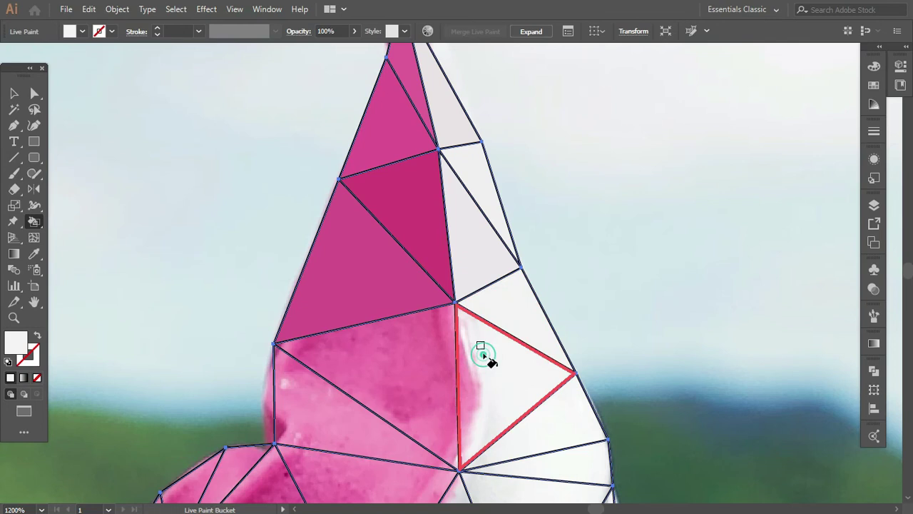
{"action": "left_click", "coordinate": [483, 353]}
{"action": "scroll", "coordinate": [475, 343], "scroll_direction": "down", "scroll_amount": 1}
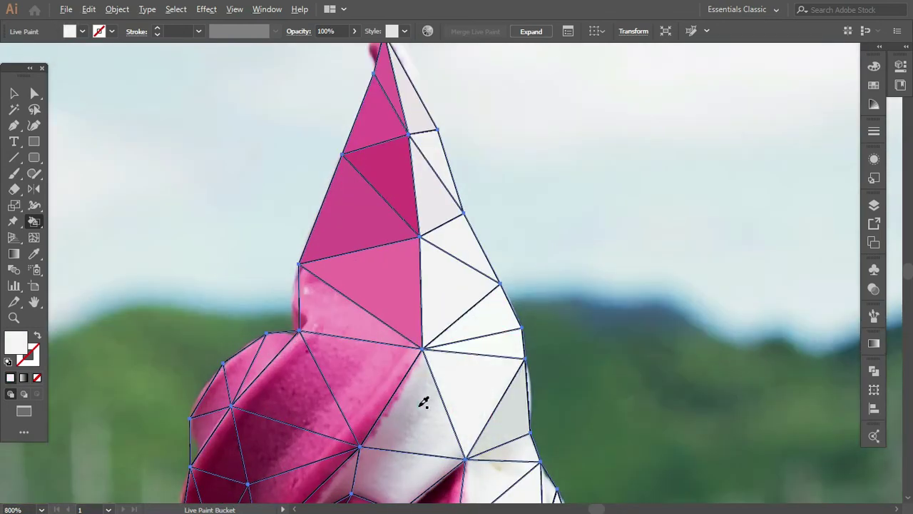
{"action": "left_click", "coordinate": [422, 401]}
{"action": "left_click", "coordinate": [350, 321]}
{"action": "left_click", "coordinate": [297, 386]}
{"action": "left_click", "coordinate": [266, 363]}
{"action": "scroll", "coordinate": [204, 408], "scroll_direction": "down", "scroll_amount": 1}
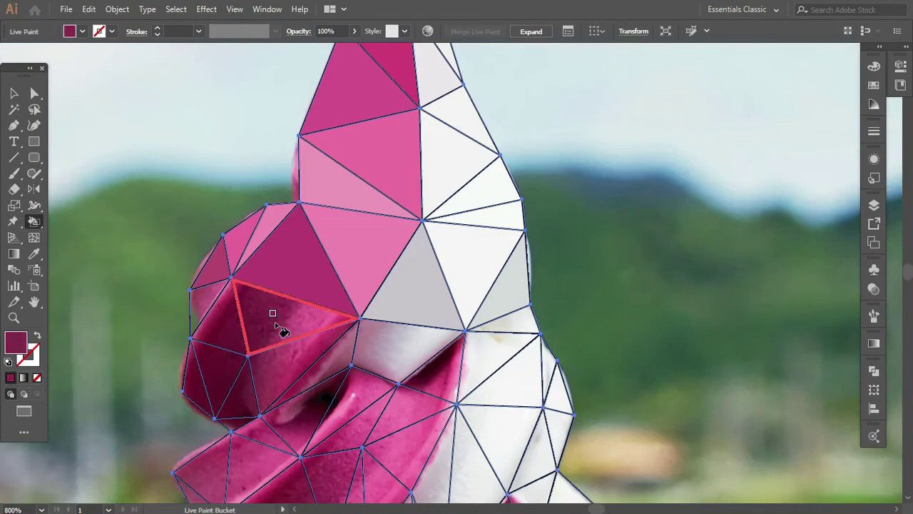
{"action": "left_click", "coordinate": [281, 326]}
{"action": "scroll", "coordinate": [387, 377], "scroll_direction": "up", "scroll_amount": 2}
- Fill a small right-edge triangle with sampled white and the face below centre pink
{"action": "left_click", "coordinate": [499, 351], "text": "alt"}
{"action": "scroll", "coordinate": [570, 348], "scroll_direction": "down", "scroll_amount": 1}
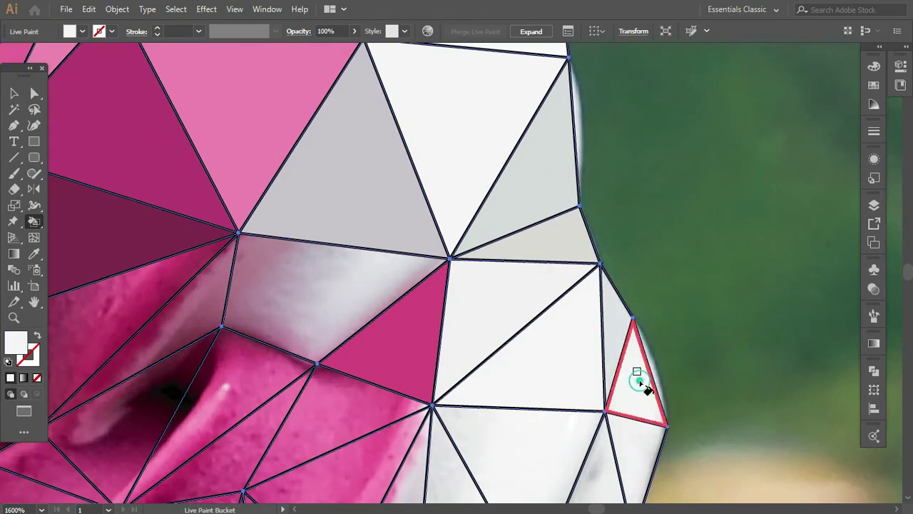
{"action": "left_click", "coordinate": [526, 426]}
{"action": "scroll", "coordinate": [542, 399], "scroll_direction": "down", "scroll_amount": 1}
{"action": "left_click", "coordinate": [352, 320], "text": "alt"}
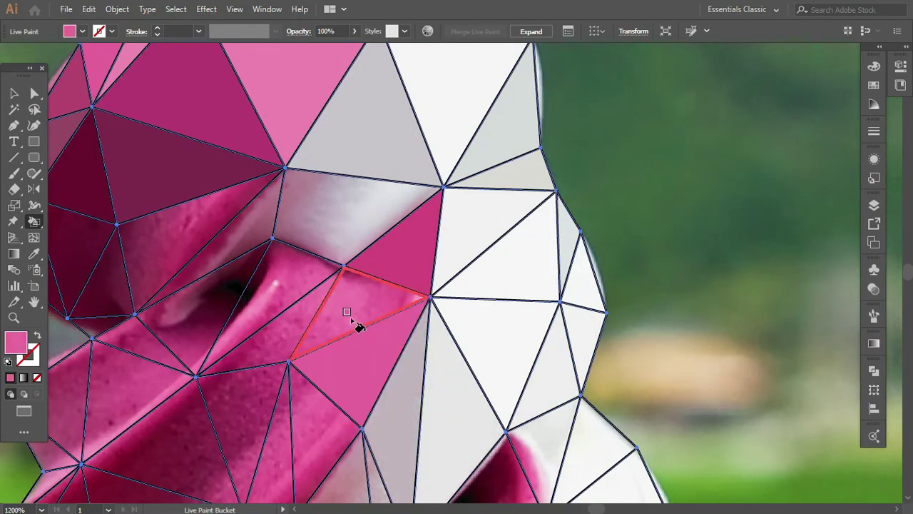
{"action": "scroll", "coordinate": [352, 321], "scroll_direction": "left", "scroll_amount": 2}
- Fill two left swirl faces with sampled maroon and another swirl face pink
{"action": "left_click", "coordinate": [388, 295]}
{"action": "left_click", "coordinate": [357, 238], "text": "alt"}
{"action": "left_click", "coordinate": [221, 280]}
{"action": "scroll", "coordinate": [221, 280], "scroll_direction": "down", "scroll_amount": 1}
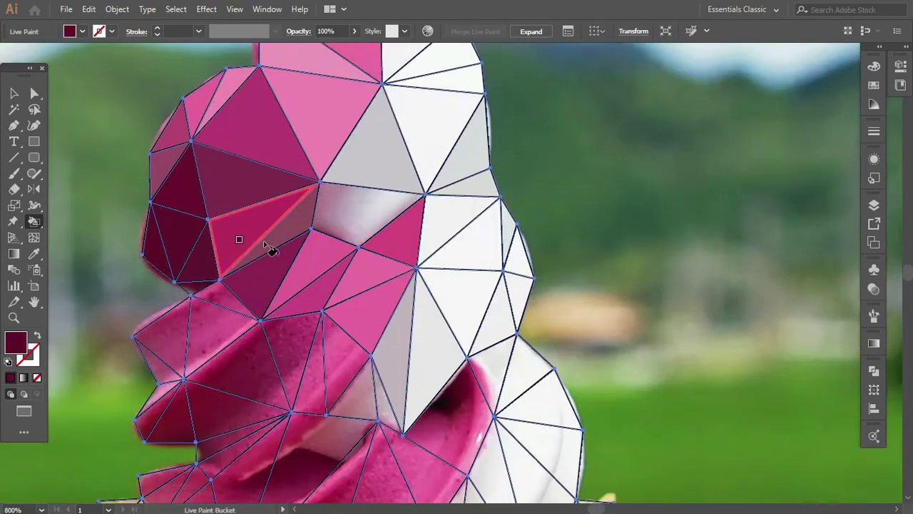
{"action": "left_click", "coordinate": [271, 249], "text": "alt"}
{"action": "scroll", "coordinate": [271, 249], "scroll_direction": "down", "scroll_amount": 1}
{"action": "left_click", "coordinate": [310, 327]}
{"action": "scroll", "coordinate": [310, 327], "scroll_direction": "up", "scroll_amount": 1}
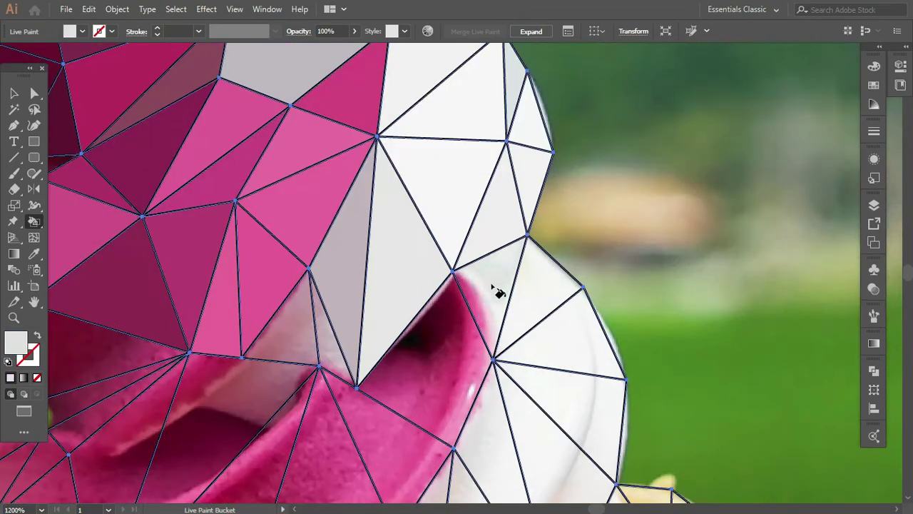
{"action": "scroll", "coordinate": [495, 292], "scroll_direction": "down", "scroll_amount": 1}
{"action": "scroll", "coordinate": [387, 383], "scroll_direction": "down", "scroll_amount": 1}
- Sample the cone rim's pale beige and fill a run of rim faces with it
{"action": "left_click", "coordinate": [205, 276], "text": "alt"}
{"action": "scroll", "coordinate": [204, 276], "scroll_direction": "down", "scroll_amount": 3}
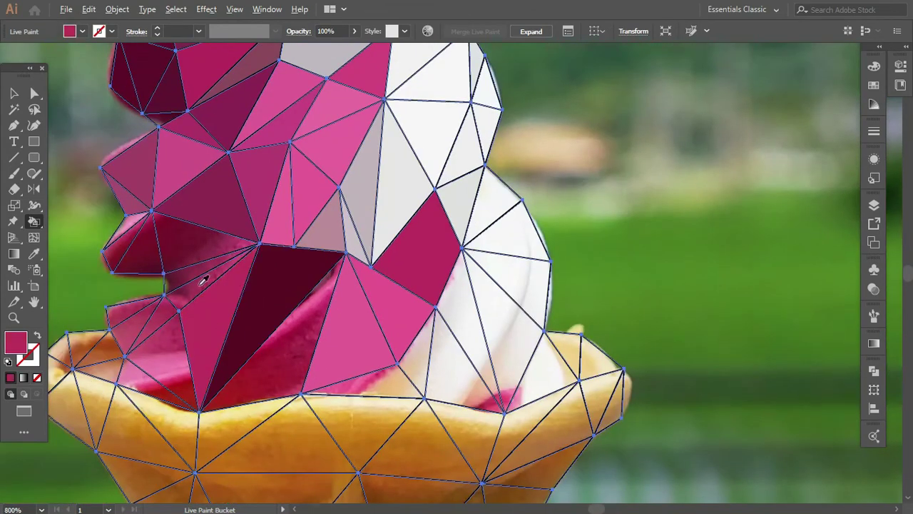
{"action": "left_click", "coordinate": [122, 220], "text": "alt"}
{"action": "scroll", "coordinate": [122, 221], "scroll_direction": "up", "scroll_amount": 4}
{"action": "scroll", "coordinate": [148, 221], "scroll_direction": "down", "scroll_amount": 4}
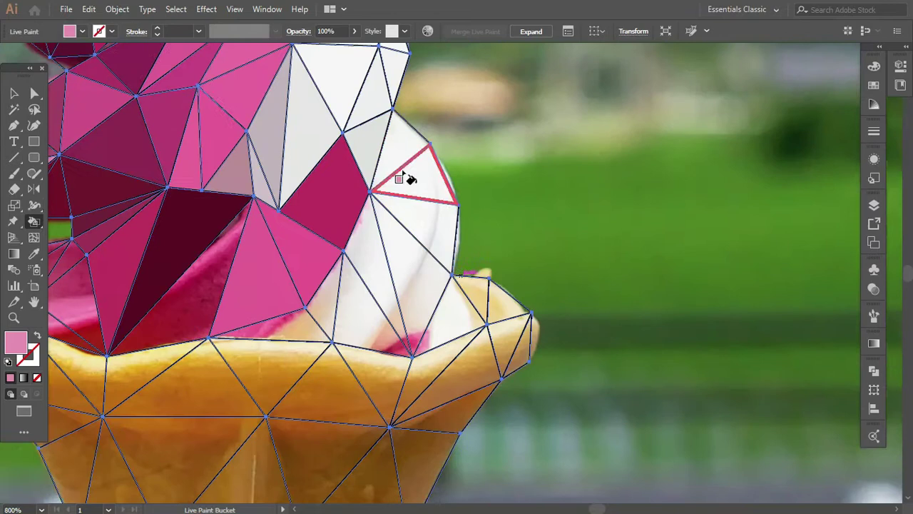
{"action": "scroll", "coordinate": [407, 179], "scroll_direction": "up", "scroll_amount": 1}
{"action": "left_click", "coordinate": [430, 202], "text": "alt"}
{"action": "scroll", "coordinate": [430, 202], "scroll_direction": "up", "scroll_amount": 2}
{"action": "scroll", "coordinate": [357, 234], "scroll_direction": "up", "scroll_amount": 1}
{"action": "left_click", "coordinate": [293, 270]}
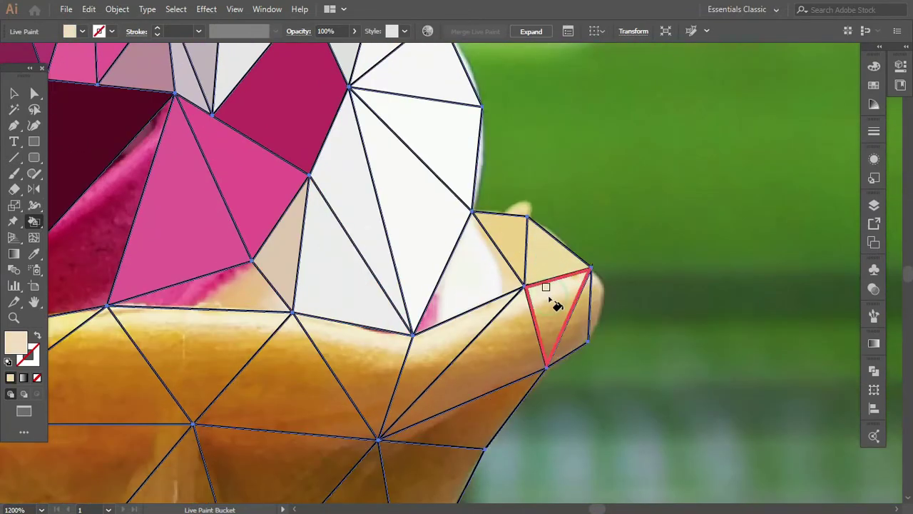
{"action": "left_click_drag", "start_coordinate": [550, 300], "coordinate": [442, 342]}
- Fill a cone face orange, a swirl face dark maroon, and a rim face orange-brown
{"action": "left_click", "coordinate": [402, 361]}
{"action": "scroll", "coordinate": [258, 308], "scroll_direction": "down", "scroll_amount": 2}
{"action": "left_click", "coordinate": [259, 308]}
{"action": "scroll", "coordinate": [259, 308], "scroll_direction": "down", "scroll_amount": 2}
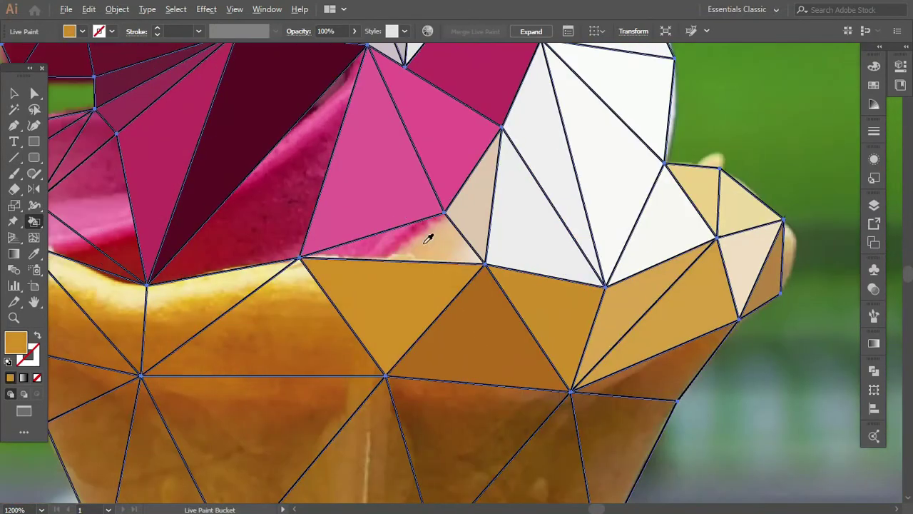
{"action": "left_click", "coordinate": [428, 235]}
{"action": "scroll", "coordinate": [271, 224], "scroll_direction": "down", "scroll_amount": 1}
{"action": "left_click", "coordinate": [271, 224], "text": "alt"}
{"action": "scroll", "coordinate": [198, 299], "scroll_direction": "up", "scroll_amount": 2}
{"action": "left_click", "coordinate": [198, 299], "text": "alt"}
{"action": "scroll", "coordinate": [198, 299], "scroll_direction": "left", "scroll_amount": 3}
- Fill the left rim face cream, upper-left rim faces orange-brown, and a swirl face dark maroon
{"action": "left_click", "coordinate": [214, 224]}
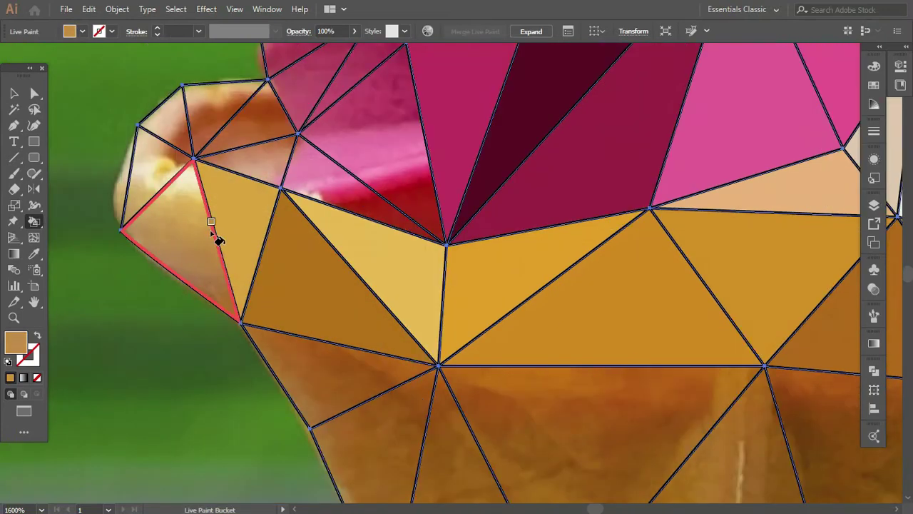
{"action": "left_click", "coordinate": [153, 153], "text": "alt"}
{"action": "left_click", "coordinate": [153, 152]}
{"action": "left_click", "coordinate": [204, 102], "text": "alt"}
{"action": "left_click", "coordinate": [260, 118]}
{"action": "left_click", "coordinate": [266, 155], "text": "alt"}
{"action": "scroll", "coordinate": [265, 155], "scroll_direction": "down", "scroll_amount": 2}
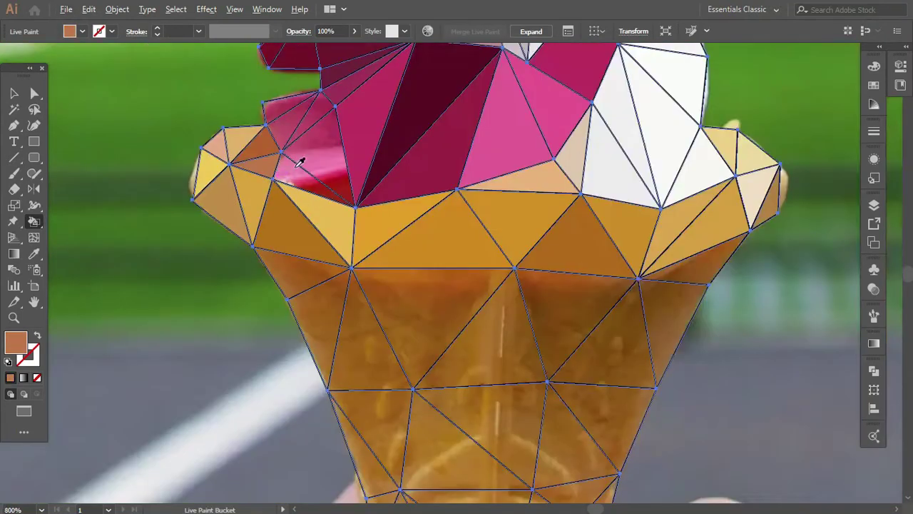
{"action": "scroll", "coordinate": [332, 147], "scroll_direction": "up", "scroll_amount": 2}
{"action": "left_click", "coordinate": [249, 122]}
{"action": "scroll", "coordinate": [647, 142], "scroll_direction": "down", "scroll_amount": 5}
- Sample the lower cone's brown and fill several lower cone faces with it
{"action": "left_click", "coordinate": [646, 142], "text": "alt"}
{"action": "left_click", "coordinate": [471, 251]}
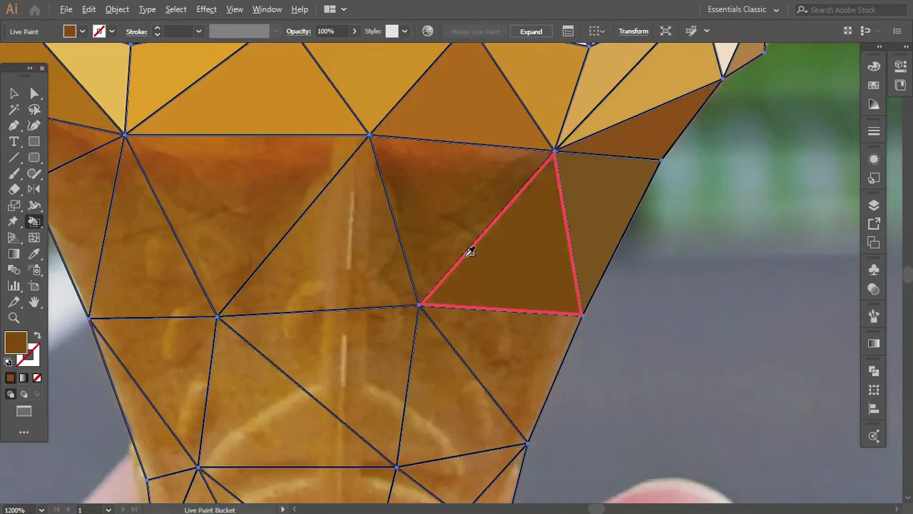
{"action": "left_click_drag", "start_coordinate": [471, 250], "coordinate": [448, 341]}
{"action": "scroll", "coordinate": [449, 341], "scroll_direction": "left", "scroll_amount": 3}
{"action": "left_click", "coordinate": [278, 261]}
{"action": "scroll", "coordinate": [165, 167], "scroll_direction": "down", "scroll_amount": 1}
- Fill the remaining lower and lower-right cone triangles with flat tan and brown
{"action": "left_click", "coordinate": [574, 336]}
{"action": "scroll", "coordinate": [310, 267], "scroll_direction": "down", "scroll_amount": 2}
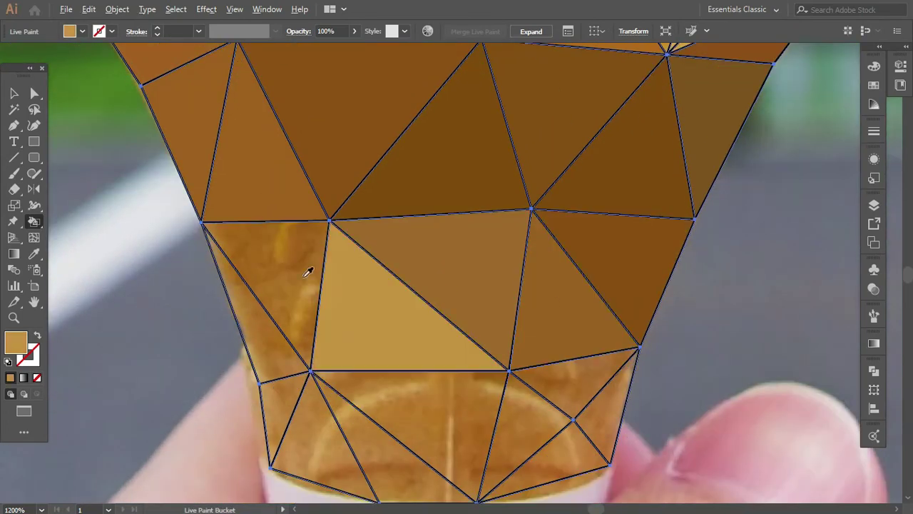
{"action": "left_click", "coordinate": [310, 267]}
{"action": "scroll", "coordinate": [316, 326], "scroll_direction": "down", "scroll_amount": 3}
{"action": "left_click", "coordinate": [393, 321]}
{"action": "left_click", "coordinate": [383, 393]}
{"action": "left_click", "coordinate": [540, 346]}
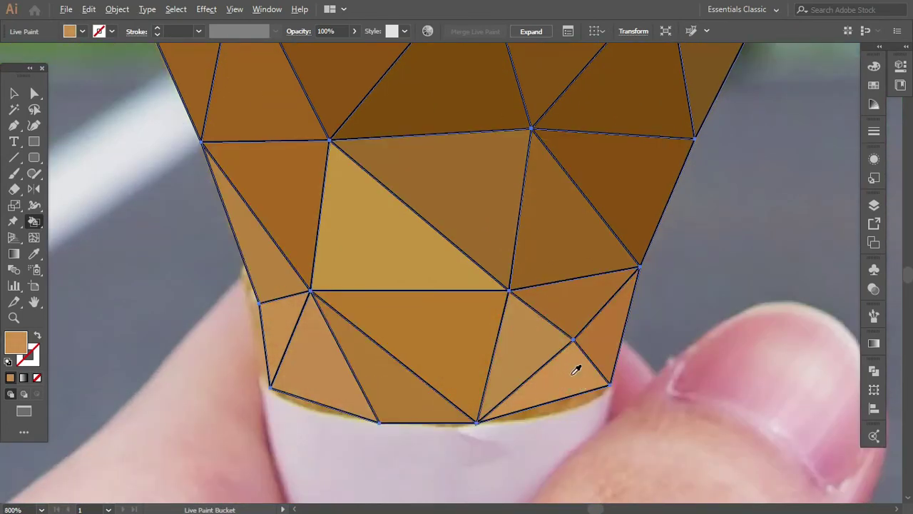
{"action": "scroll", "coordinate": [577, 368], "scroll_direction": "down", "scroll_amount": 4}
- Set the ice-cream Live Paint group's stroke to None so only flat facets remain
{"action": "scroll", "coordinate": [569, 356], "scroll_direction": "down", "scroll_amount": 1}
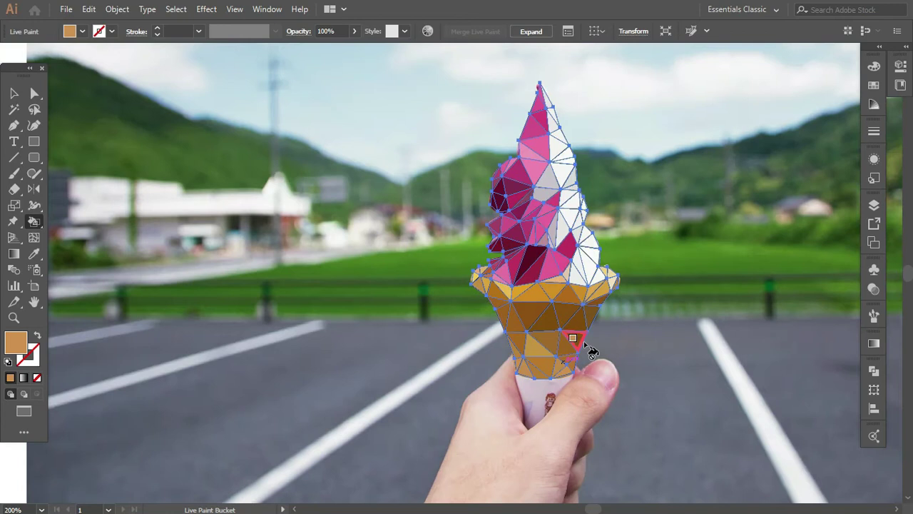
{"action": "scroll", "coordinate": [591, 357], "scroll_direction": "up", "scroll_amount": 1}
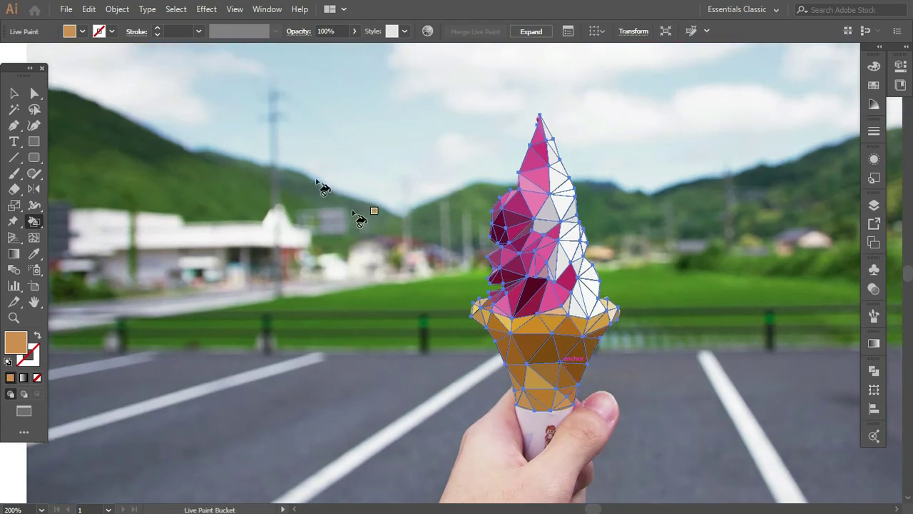
{"action": "left_click", "coordinate": [15, 94]}
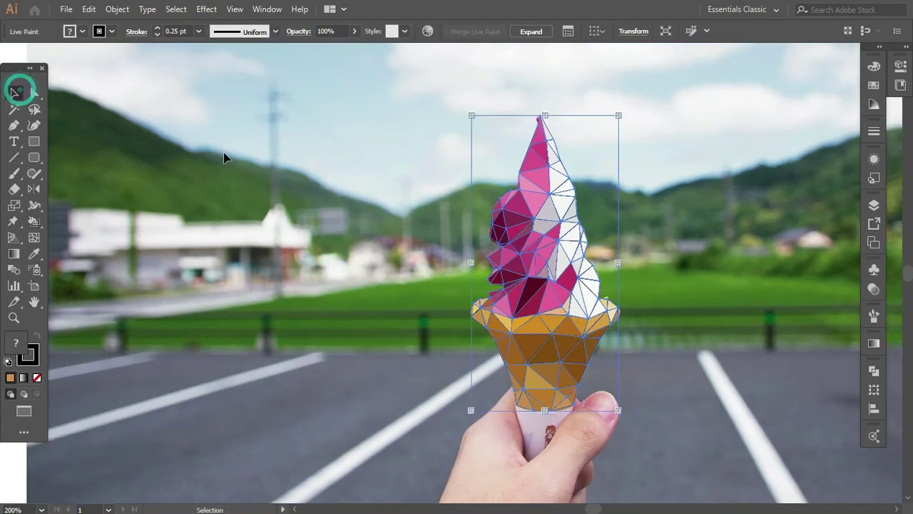
{"action": "left_click", "coordinate": [368, 181]}
{"action": "scroll", "coordinate": [371, 218], "scroll_direction": "down", "scroll_amount": 2}
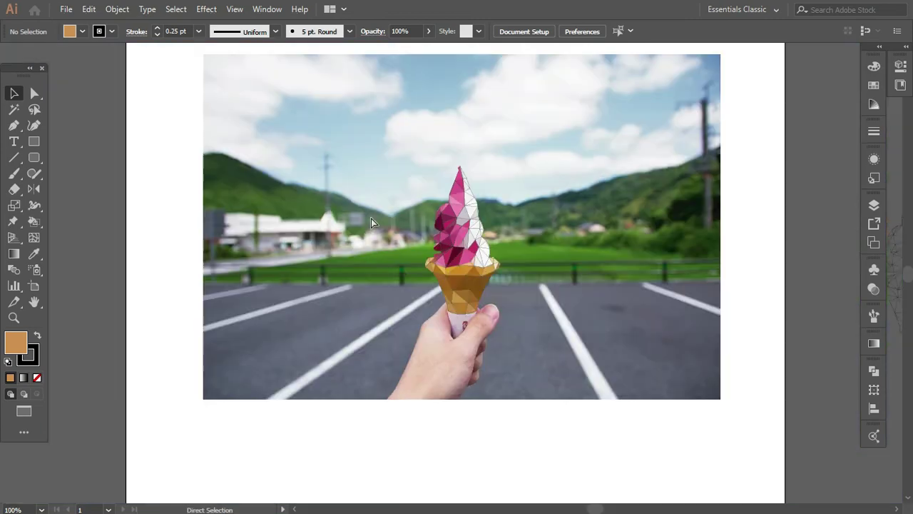
{"action": "scroll", "coordinate": [370, 219], "scroll_direction": "right", "scroll_amount": 1}
{"action": "scroll", "coordinate": [392, 221], "scroll_direction": "up", "scroll_amount": 3}
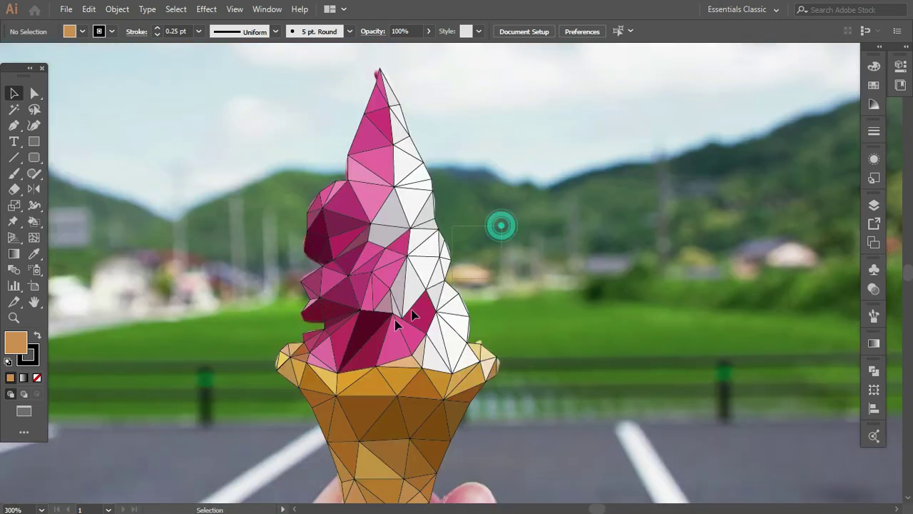
{"action": "left_click", "coordinate": [318, 328]}
{"action": "left_click", "coordinate": [35, 364]}
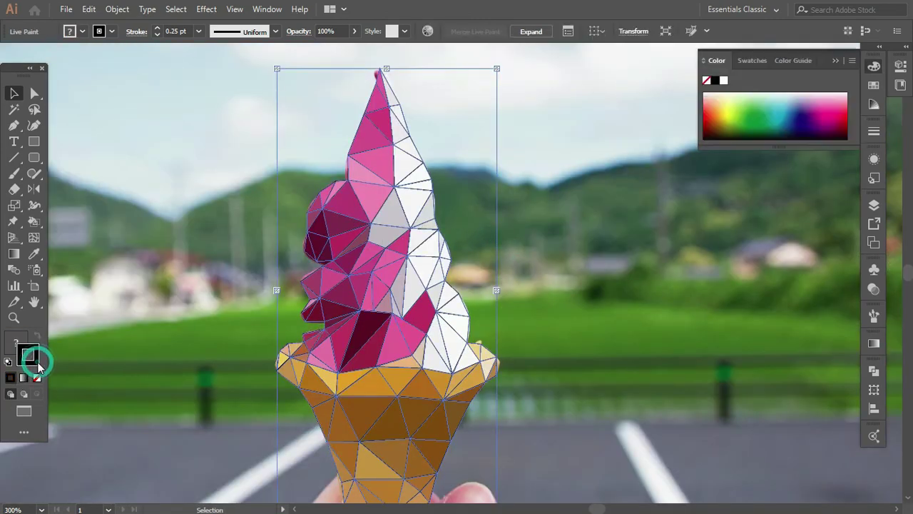
{"action": "left_click", "coordinate": [38, 378]}
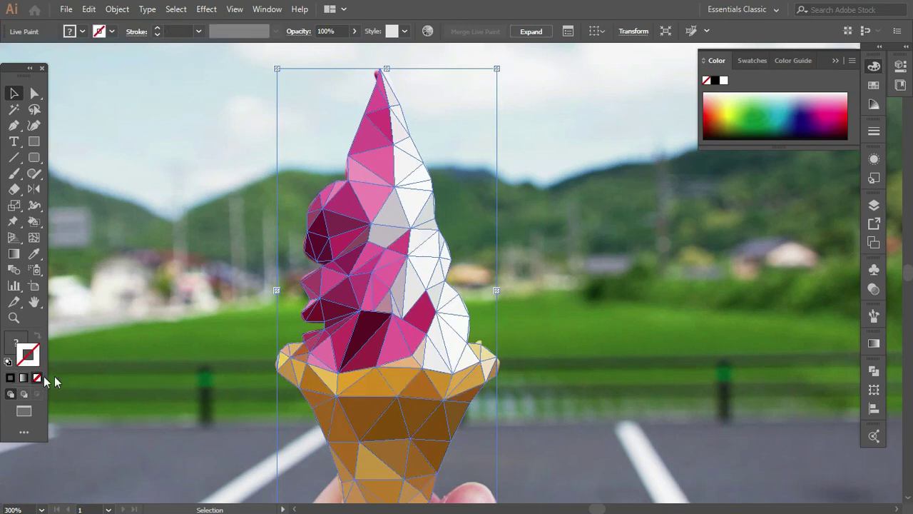
{"action": "left_click", "coordinate": [111, 371]}
- Zoom out to the artboard and unlock the photo with Object > Unlock All
{"action": "scroll", "coordinate": [178, 379], "scroll_direction": "down", "scroll_amount": 2, "text": "alt"}
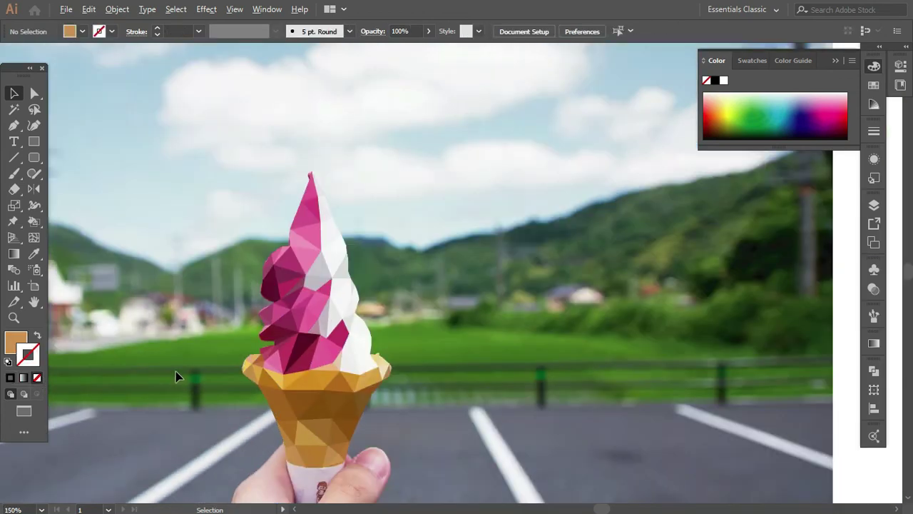
{"action": "scroll", "coordinate": [172, 370], "scroll_direction": "down", "scroll_amount": 1, "text": "alt"}
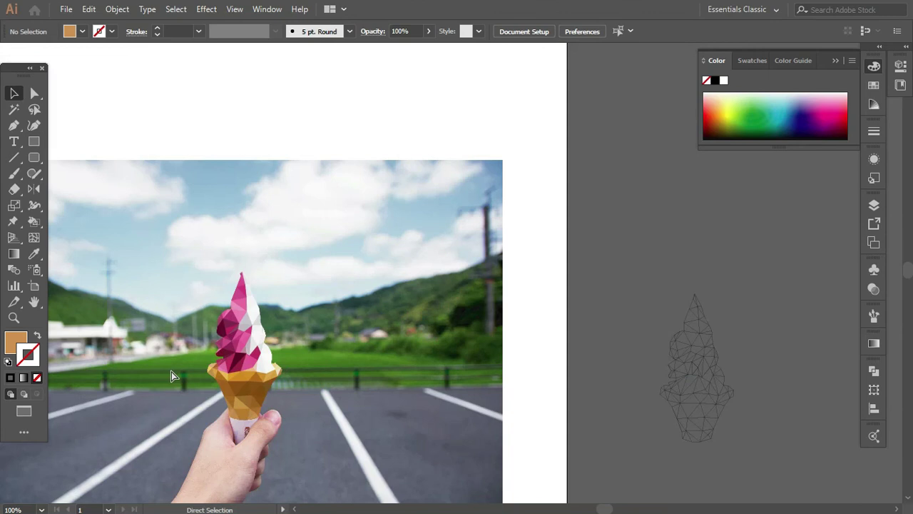
{"action": "scroll", "coordinate": [172, 376], "scroll_direction": "down", "scroll_amount": 1, "text": "alt"}
{"action": "scroll", "coordinate": [425, 323], "scroll_direction": "down", "scroll_amount": 1, "text": "alt"}
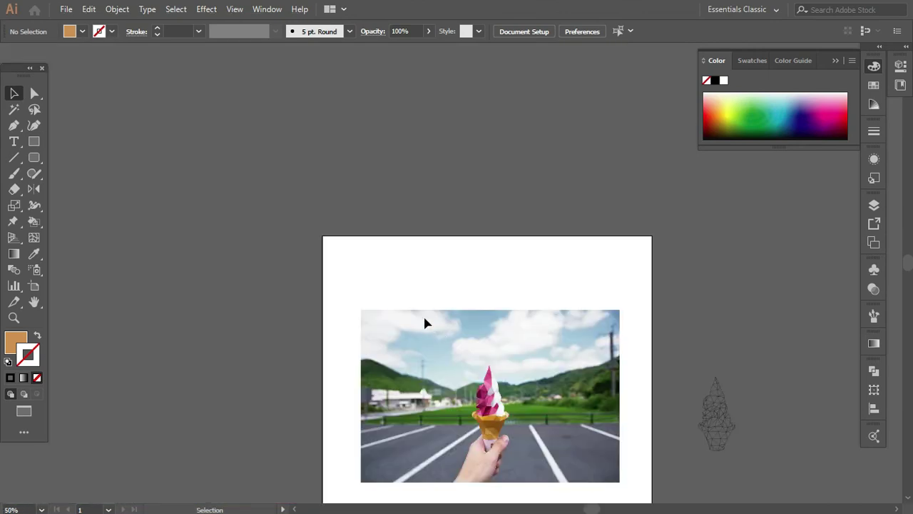
{"action": "left_click", "coordinate": [119, 10]}
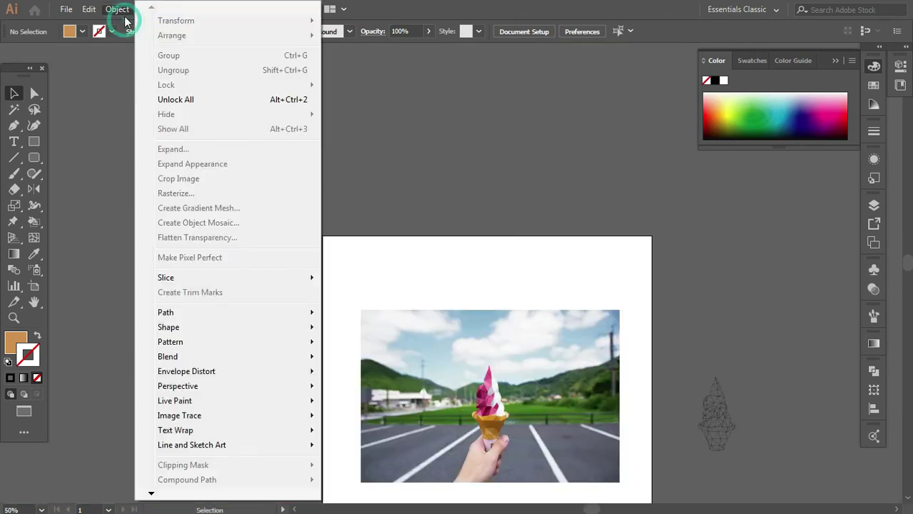
{"action": "left_click", "coordinate": [187, 99]}
- Check that the background photo can now be selected
{"action": "left_click", "coordinate": [358, 282]}
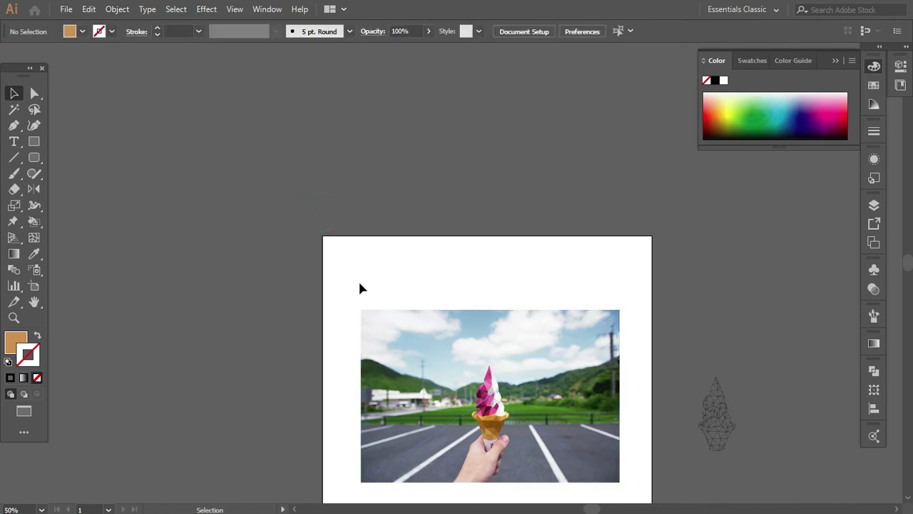
{"action": "scroll", "coordinate": [378, 275], "scroll_direction": "down", "scroll_amount": 1, "text": "alt"}
{"action": "scroll", "coordinate": [375, 272], "scroll_direction": "right", "scroll_amount": 1}
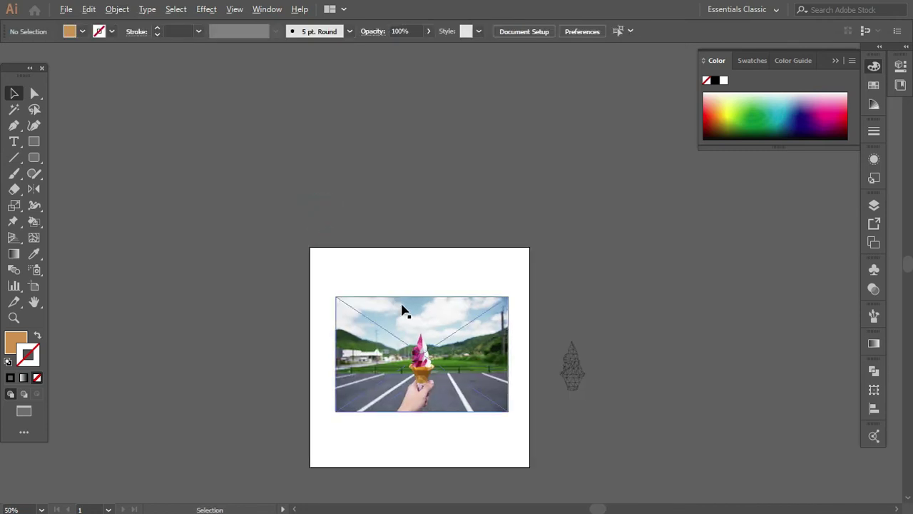
{"action": "scroll", "coordinate": [401, 309], "scroll_direction": "up", "scroll_amount": 1, "text": "alt"}
{"action": "scroll", "coordinate": [402, 307], "scroll_direction": "down", "scroll_amount": 2}
{"action": "scroll", "coordinate": [397, 264], "scroll_direction": "down", "scroll_amount": 1}
{"action": "scroll", "coordinate": [428, 249], "scroll_direction": "left", "scroll_amount": 1}
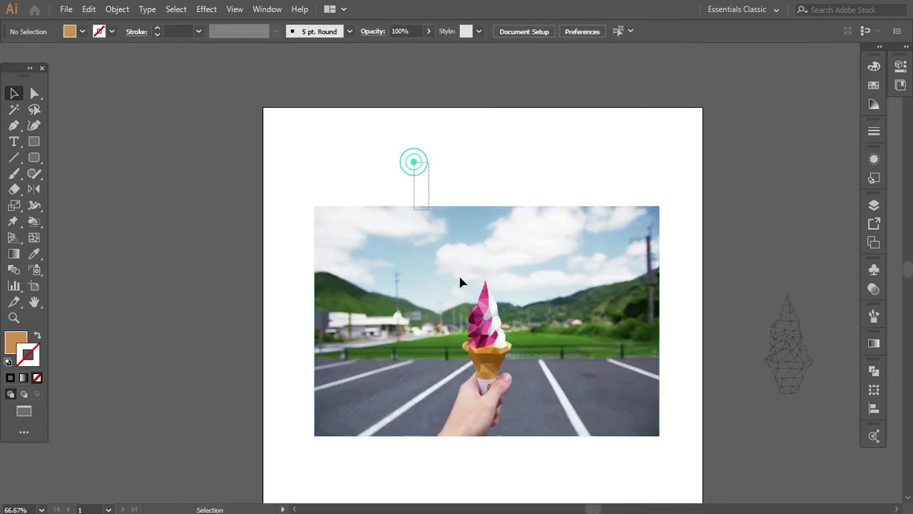
- Scale the photo and ice cream together to about 960 by 640 px
{"action": "left_click_drag", "start_coordinate": [575, 484], "coordinate": [597, 421]}
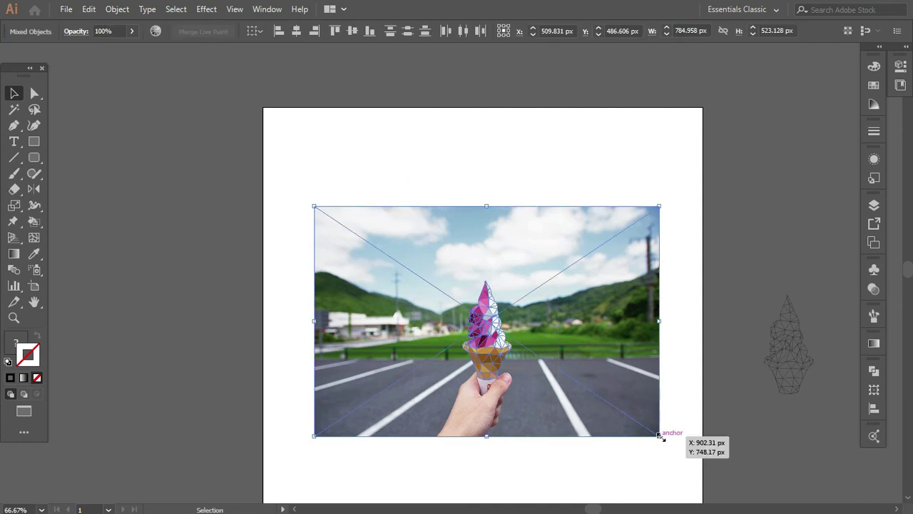
{"action": "left_click_drag", "start_coordinate": [660, 436], "coordinate": [746, 493]}
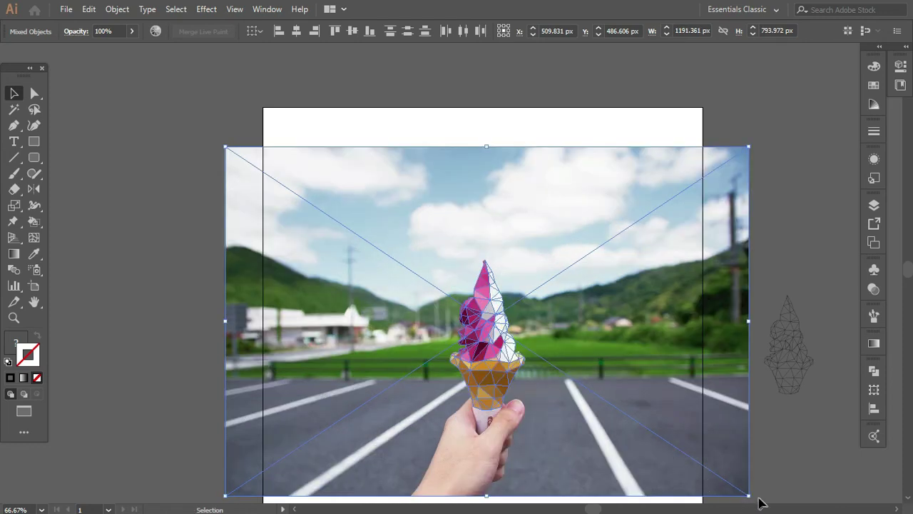
{"action": "left_click_drag", "start_coordinate": [747, 494], "coordinate": [698, 481]}
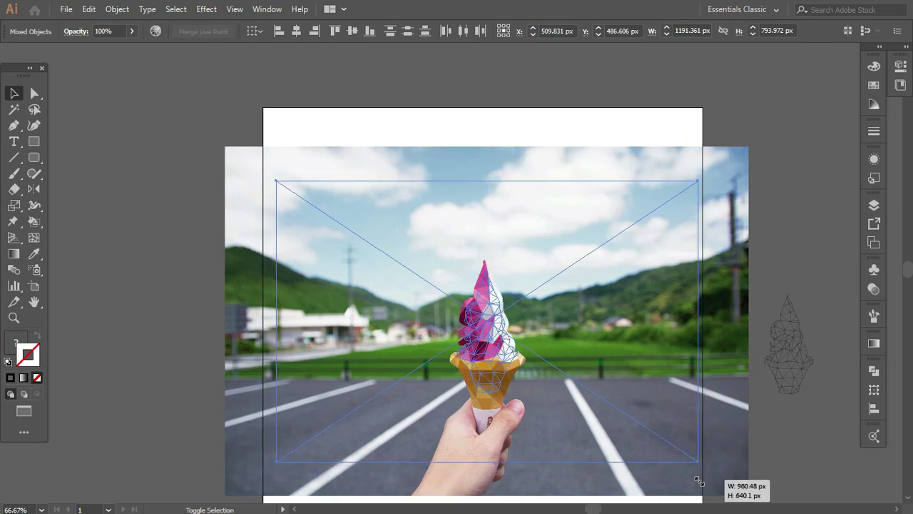
{"action": "left_click_drag", "start_coordinate": [699, 480], "coordinate": [699, 481]}
{"action": "left_click", "coordinate": [743, 451]}
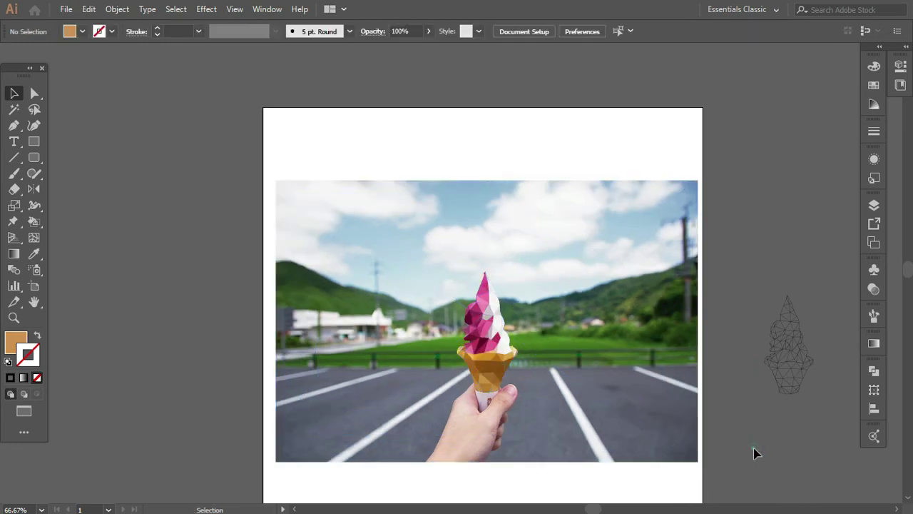
{"action": "key", "text": "ctrl+plus"}
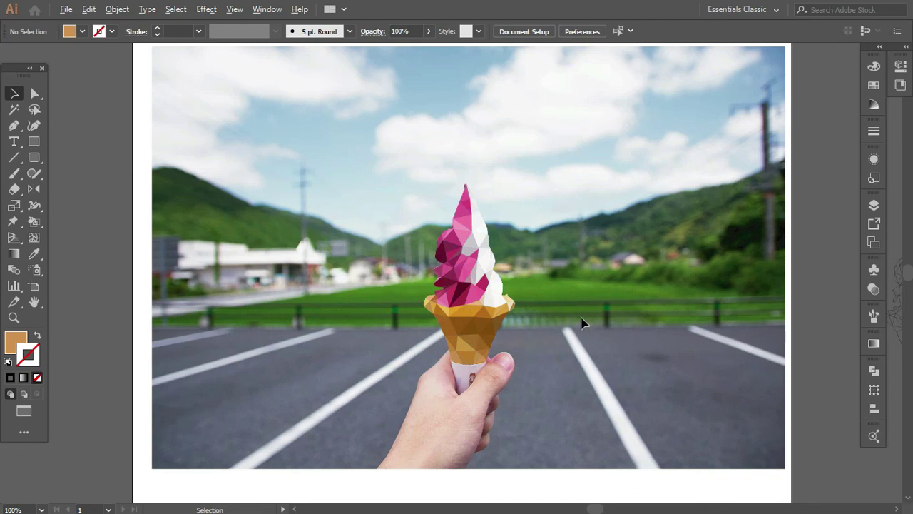
{"action": "key", "text": "ctrl+plus"}
{"action": "key", "text": "ctrl+plus"}
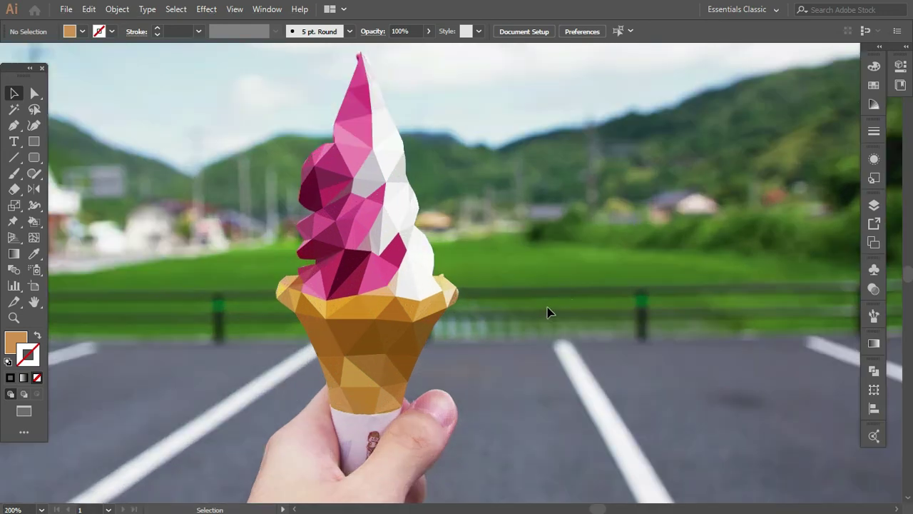
{"action": "scroll", "coordinate": [597, 281], "scroll_direction": "left", "scroll_amount": 1}
{"action": "scroll", "coordinate": [598, 284], "scroll_direction": "left", "scroll_amount": 3}
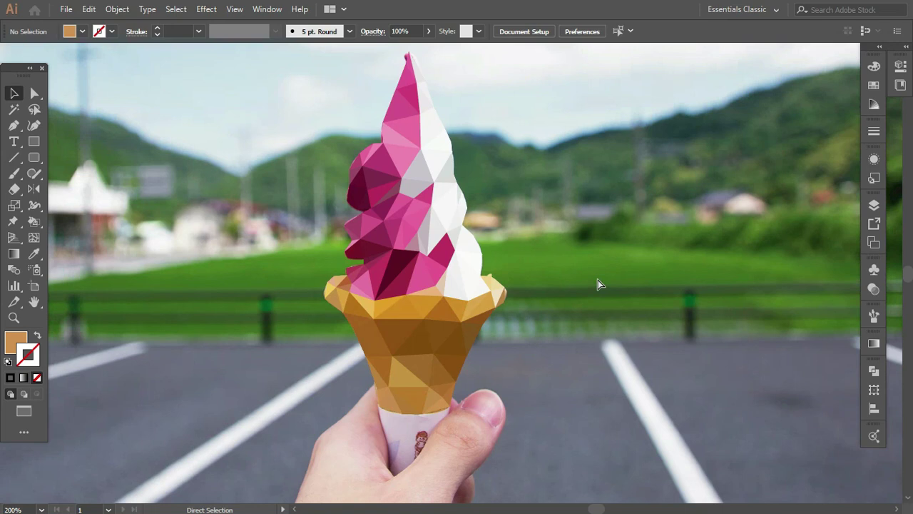
{"action": "scroll", "coordinate": [618, 268], "scroll_direction": "up", "scroll_amount": 2}
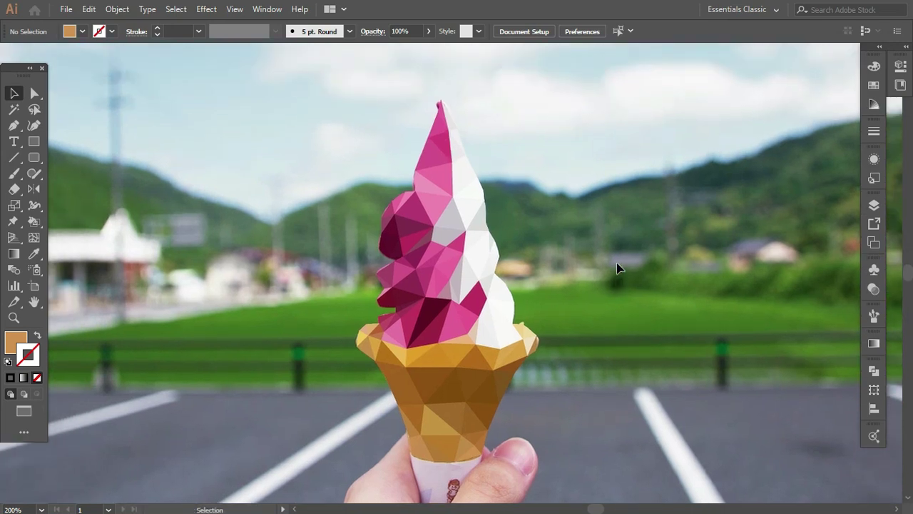